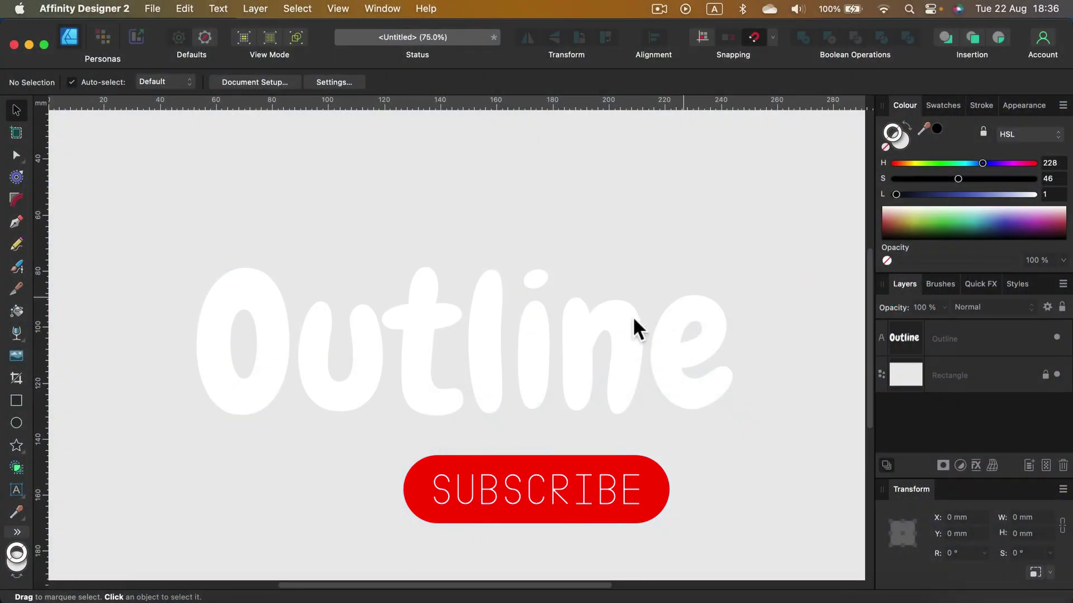
# Select the white Outline text, then deselect it on the empty canvas
pyautogui.click(500, 347)
pyautogui.click(783, 219)
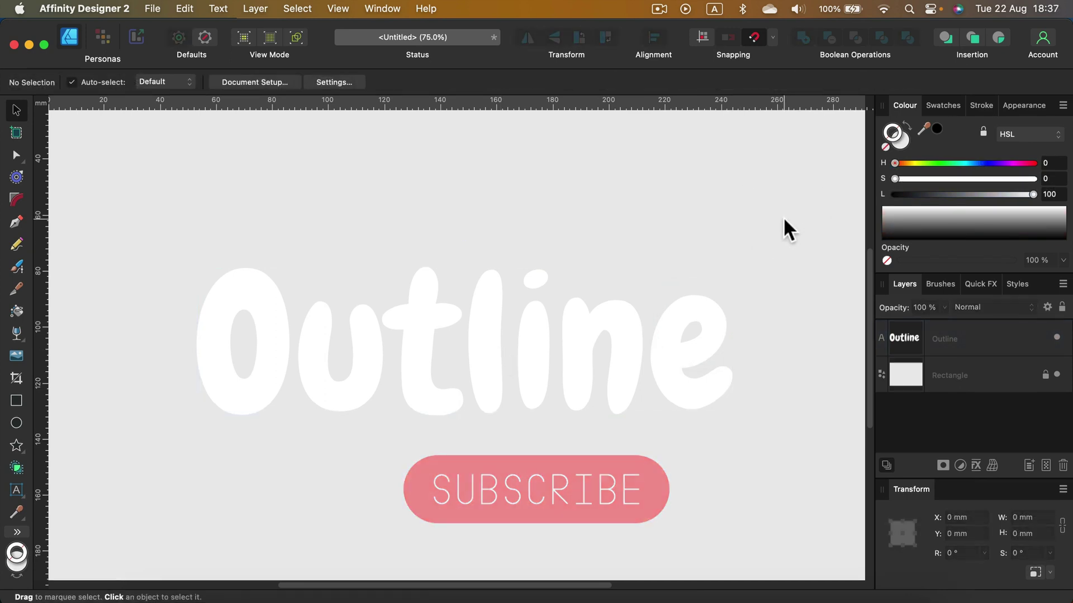
# Select the Outline text and return its fill colour to white
pyautogui.click(714, 328)
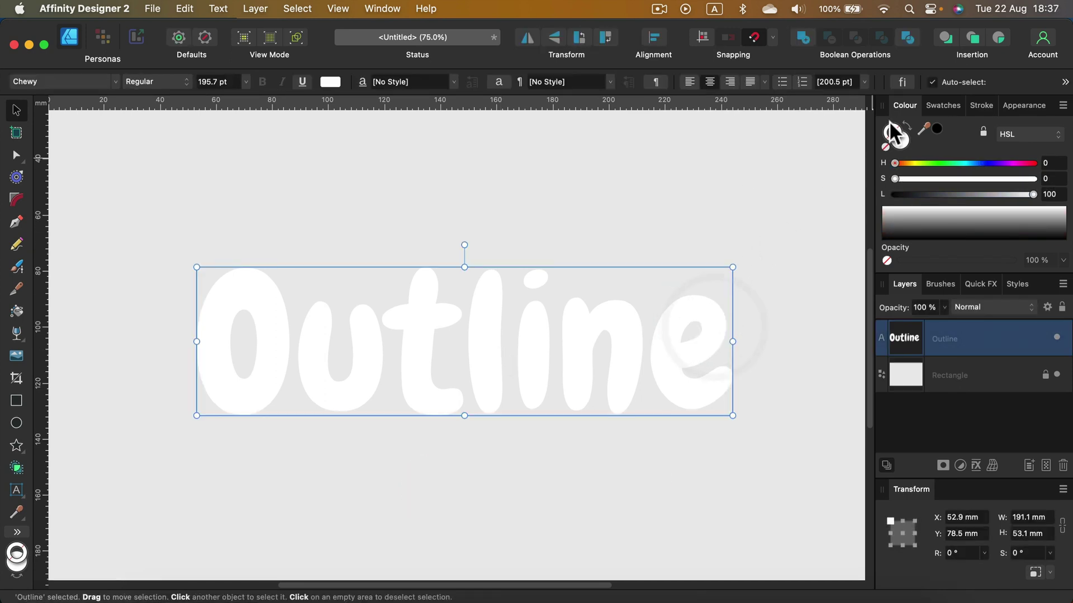
pyautogui.click(901, 141)
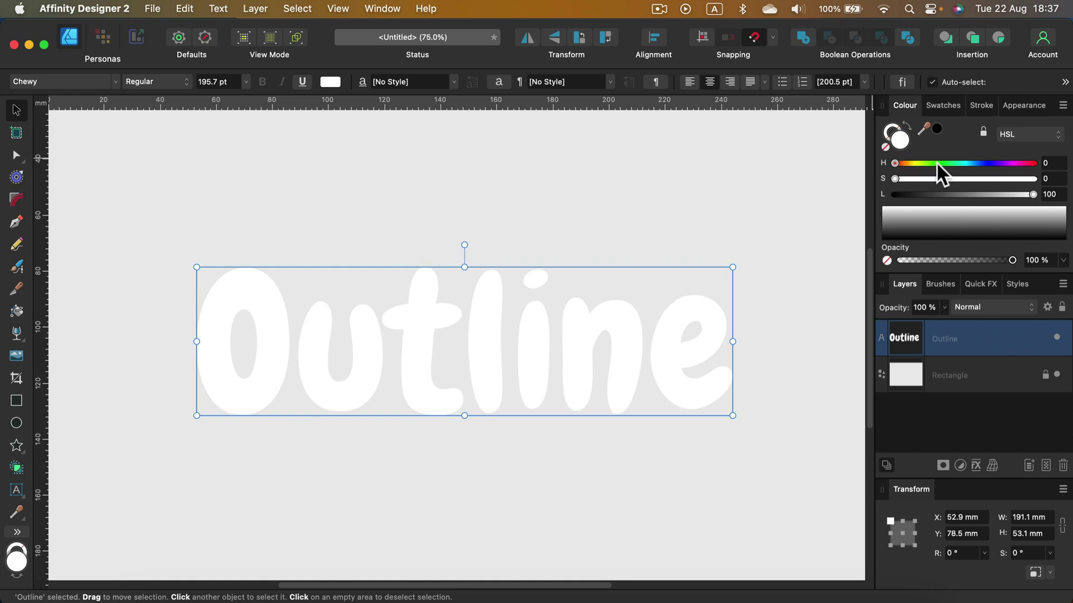
pyautogui.click(954, 163)
pyautogui.click(950, 179)
pyautogui.click(953, 194)
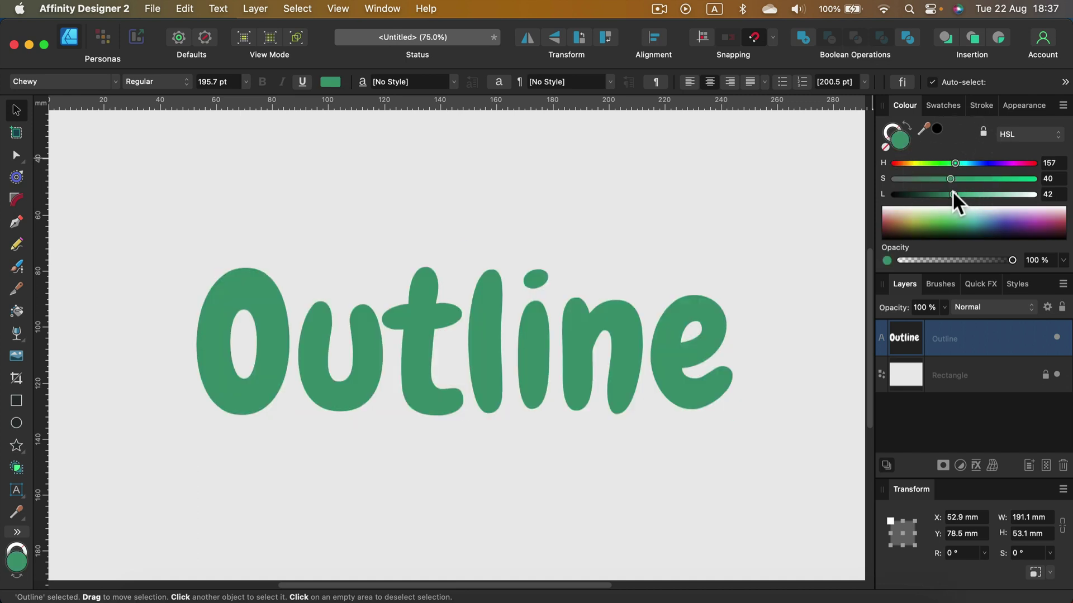
pyautogui.moveTo(954, 194); pyautogui.dragTo(1033, 195)
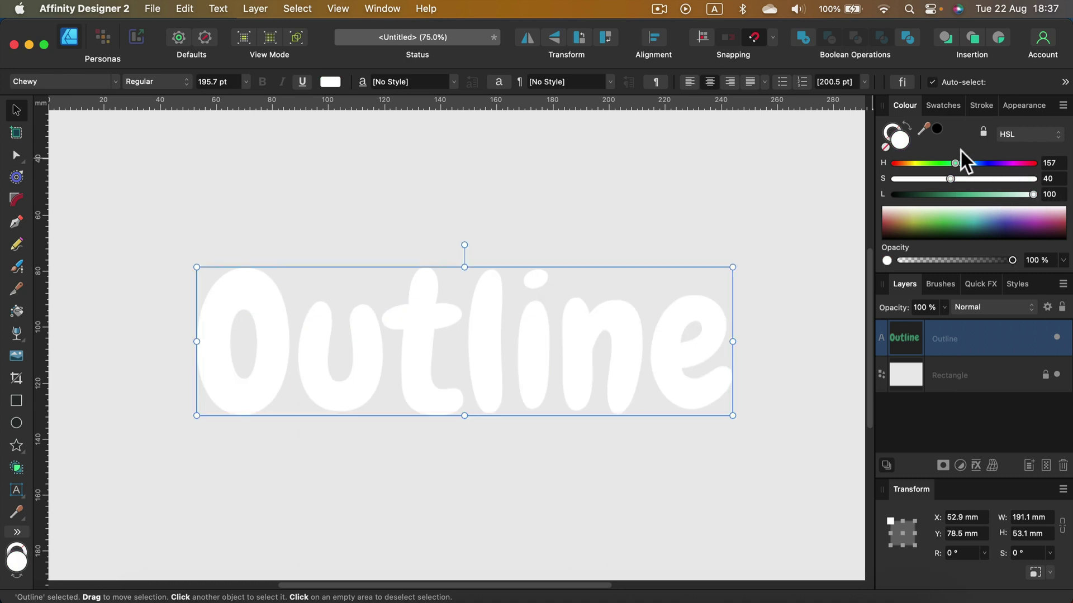
# Set the text's stroke colour to dark navy, HSL 218, 38, 26
pyautogui.click(898, 133)
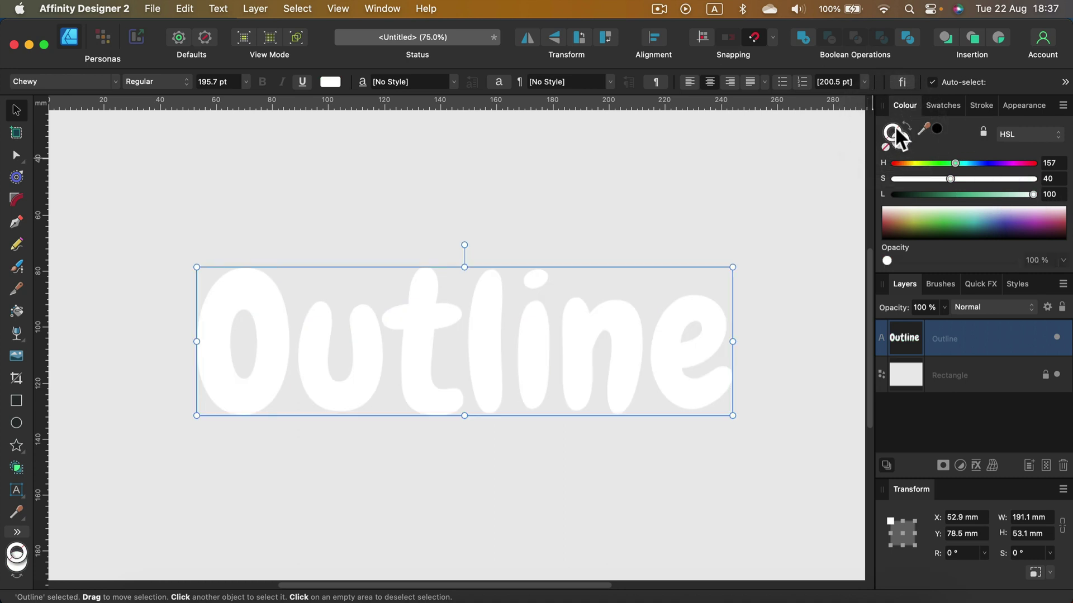
pyautogui.click(978, 164)
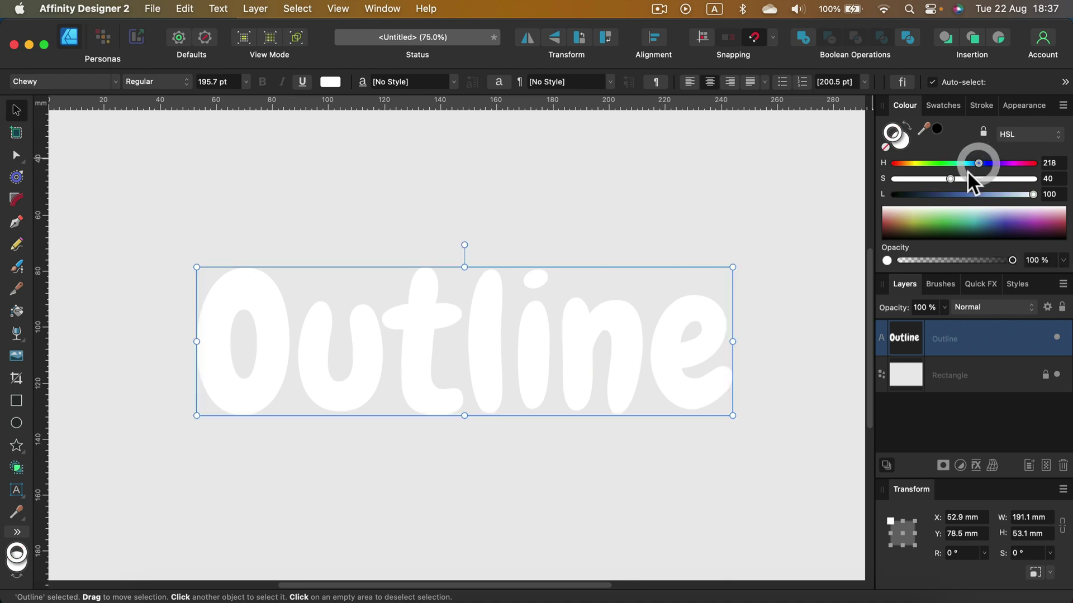
pyautogui.moveTo(950, 179); pyautogui.dragTo(930, 195)
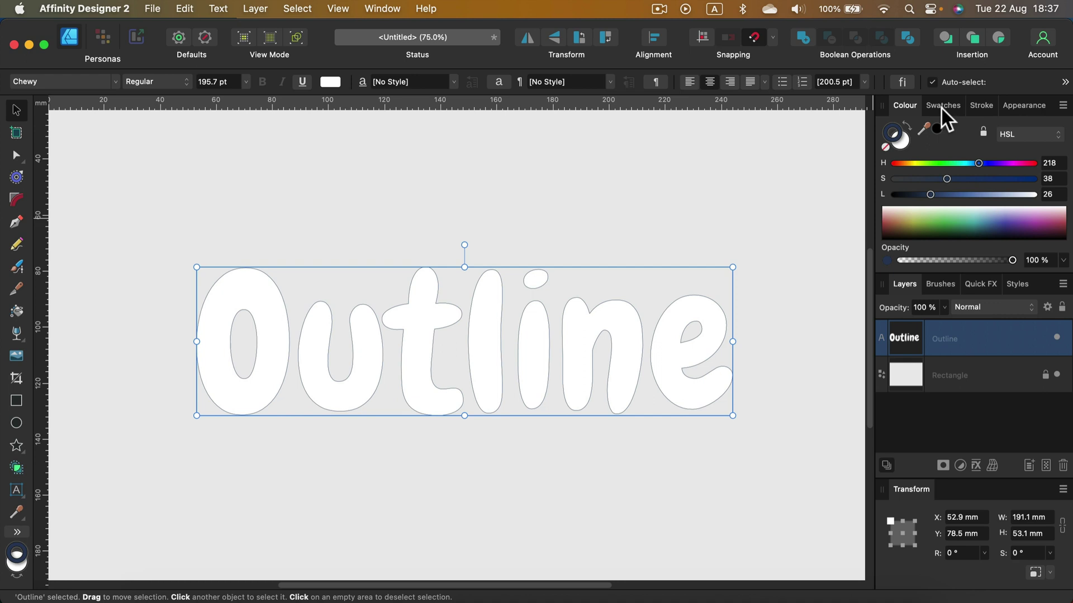
# Widen the navy stroke to 7 pt and show the Appearance stroke and fill stack
pyautogui.click(981, 106)
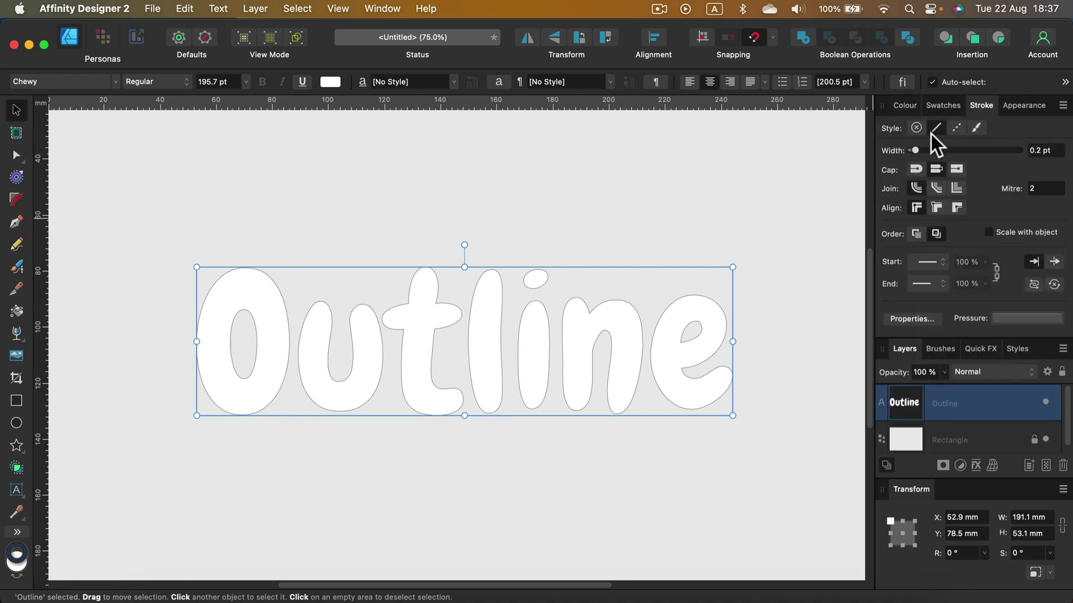
pyautogui.moveTo(915, 150); pyautogui.dragTo(952, 149)
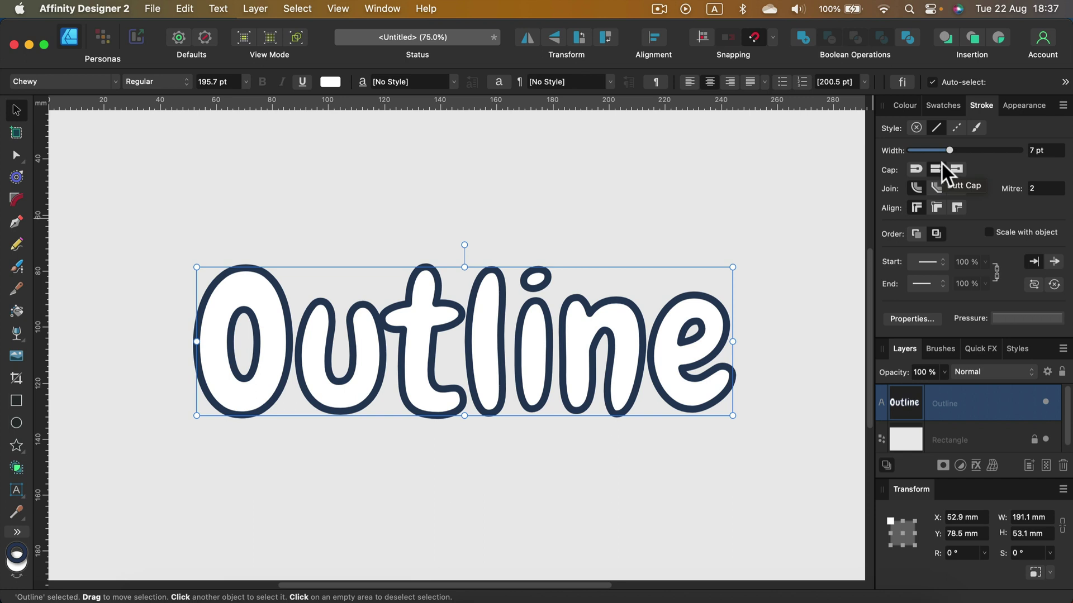
pyautogui.click(1026, 107)
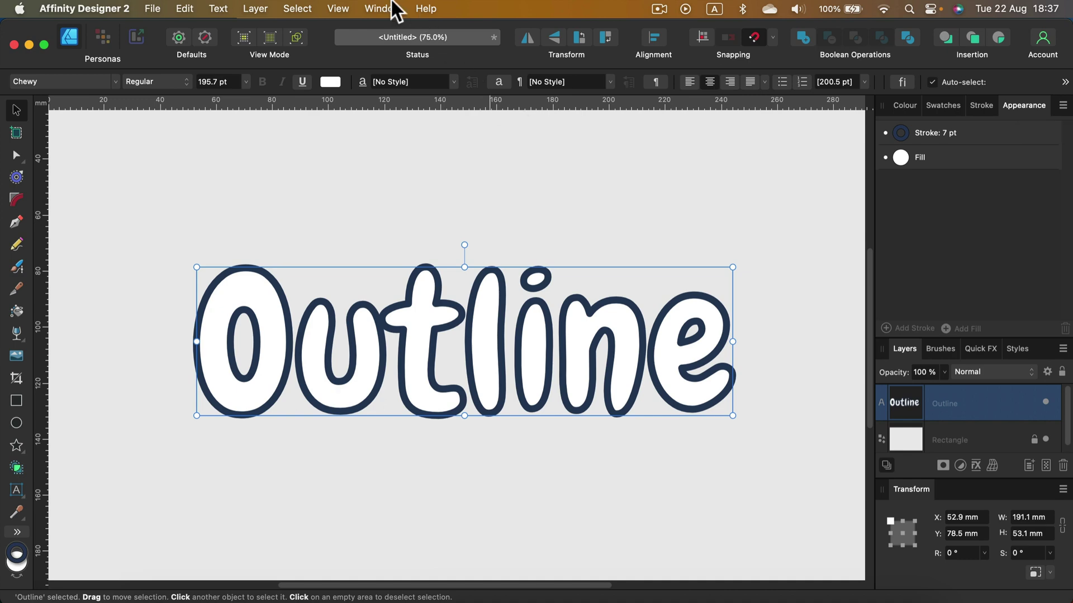
pyautogui.click(380, 8)
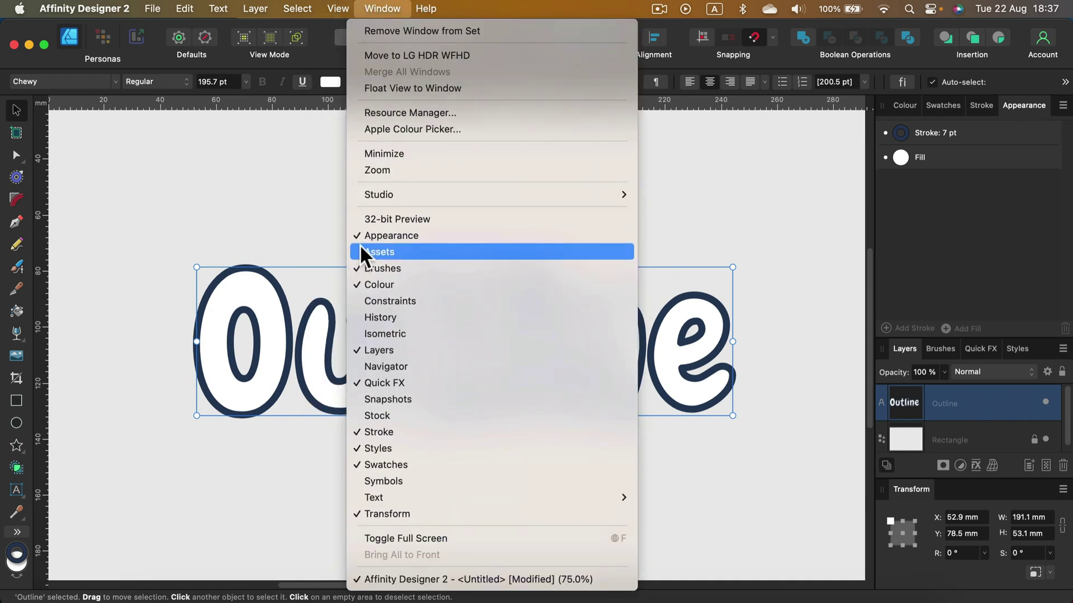
pyautogui.click(917, 223)
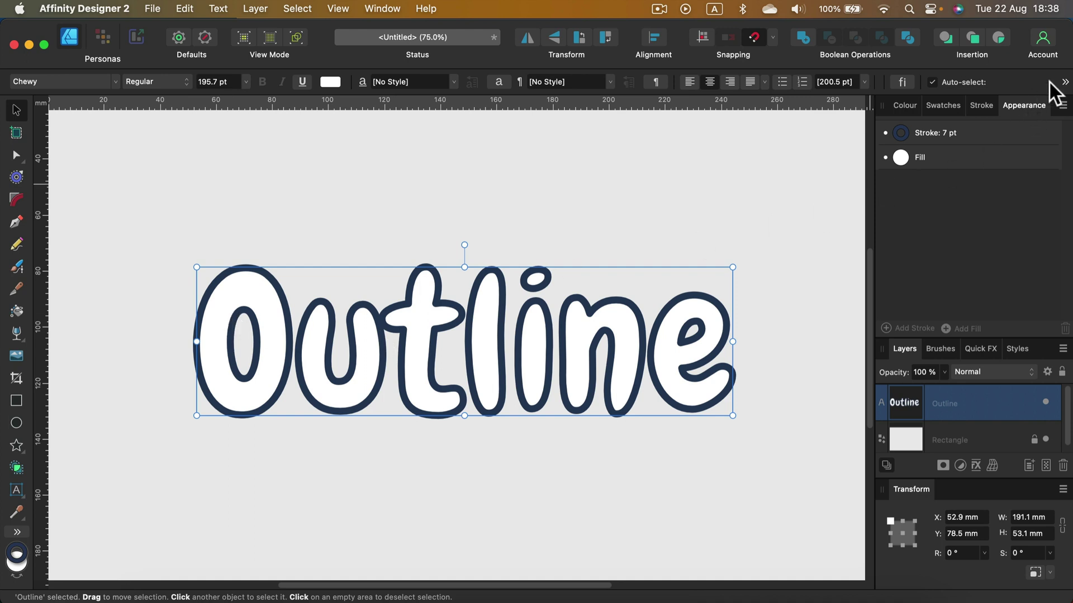
# Convert the Outline text to curves and Boolean Add all letter curves into one shape
pyautogui.click(1064, 82)
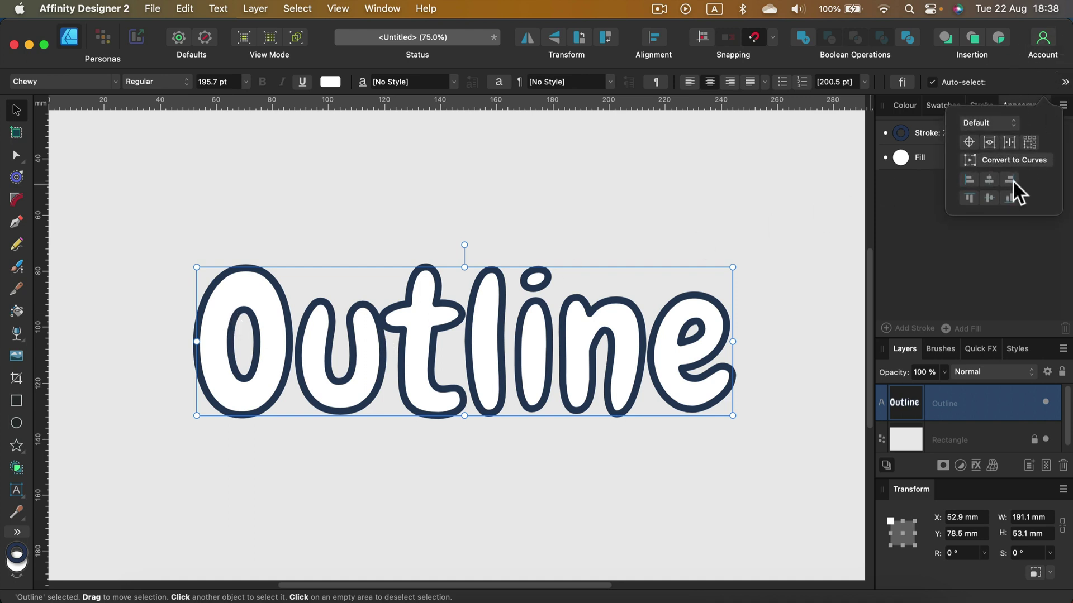
pyautogui.click(1020, 162)
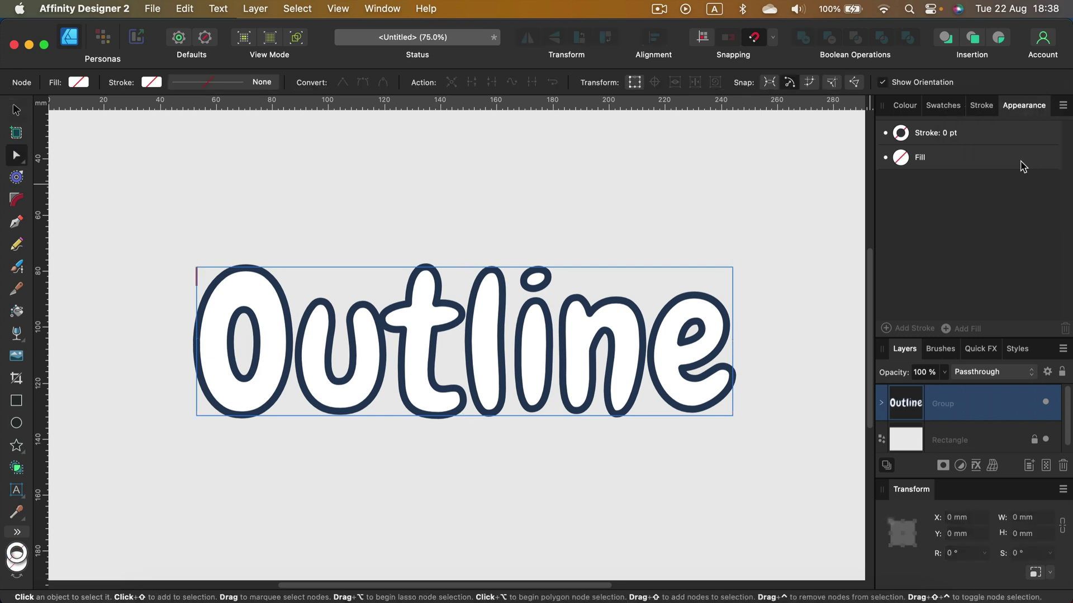
pyautogui.click(883, 404)
pyautogui.click(953, 435)
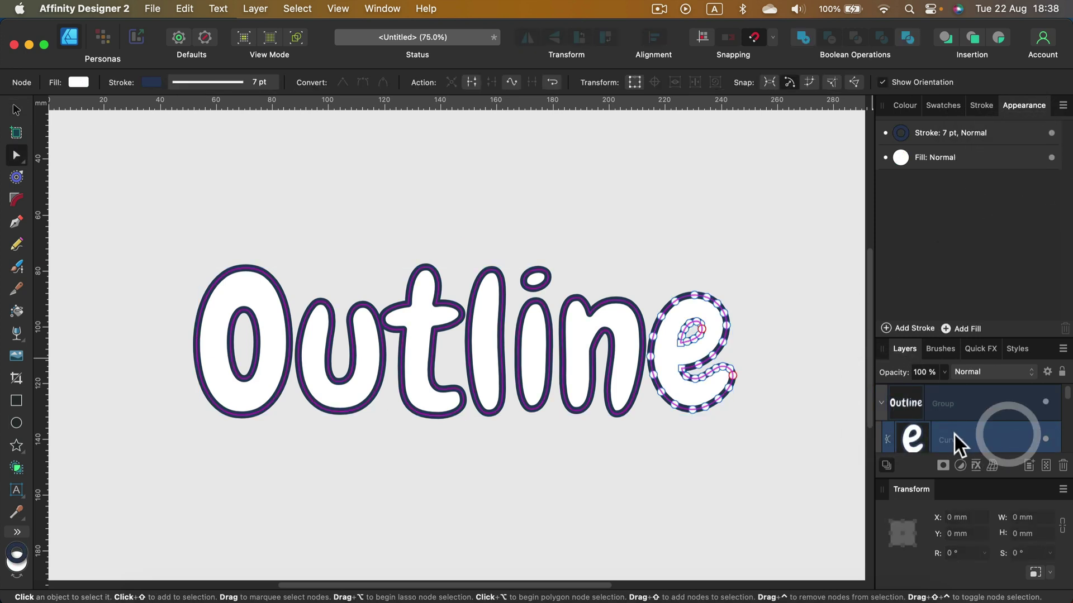
pyautogui.scroll(-3, 954, 438)
pyautogui.scroll(-3, 955, 433)
pyautogui.keyDown('shift'); pyautogui.click(967, 409); pyautogui.keyUp('shift')
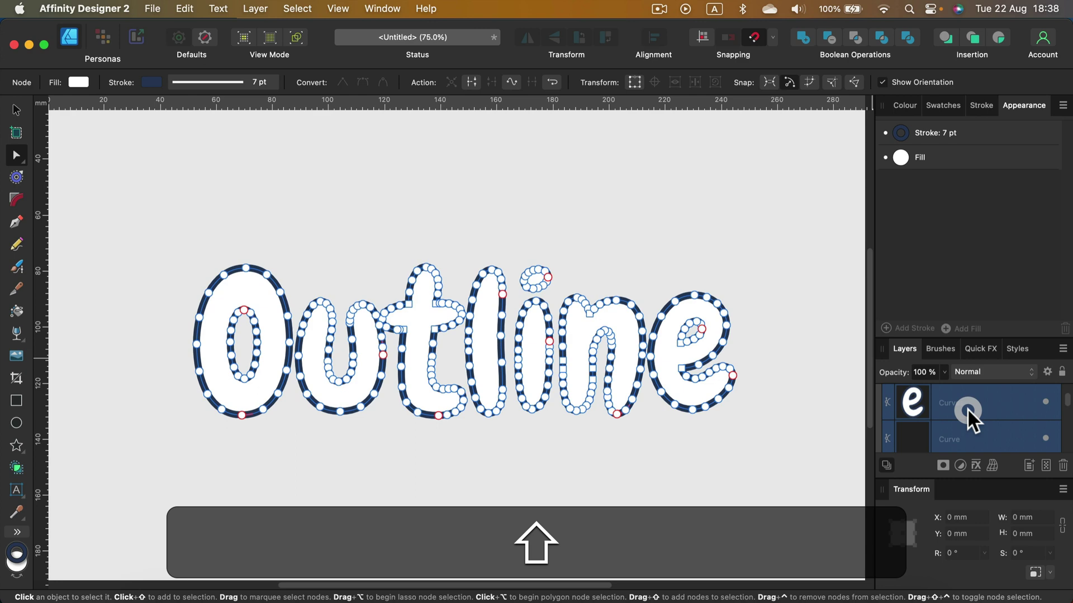
pyautogui.click(803, 37)
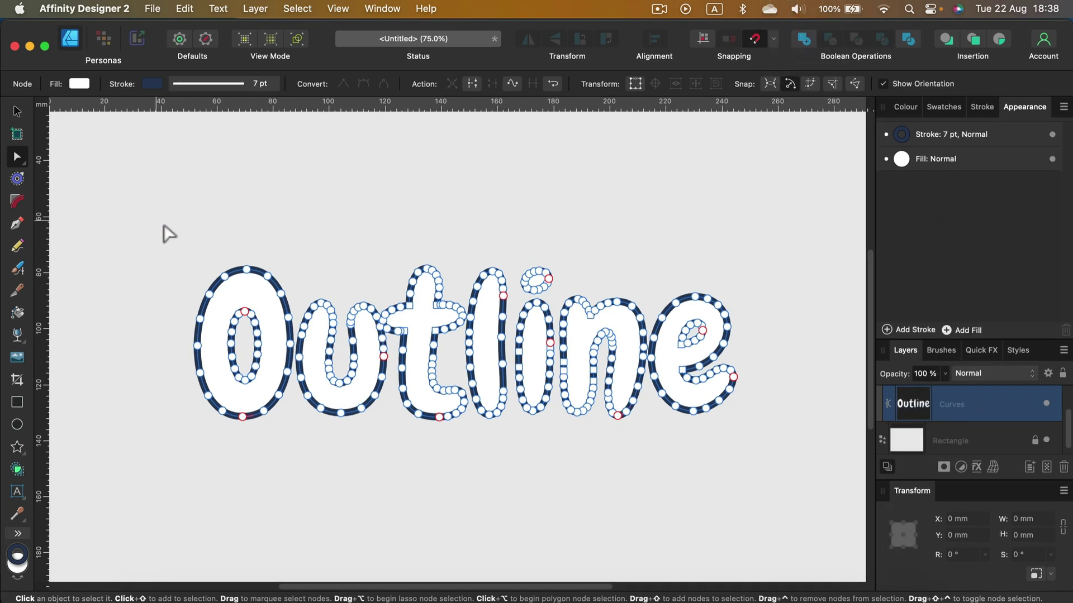
# Add a second pink stroke (HSL 329, 74, 46) to the lettering and thicken it
pyautogui.click(1003, 132)
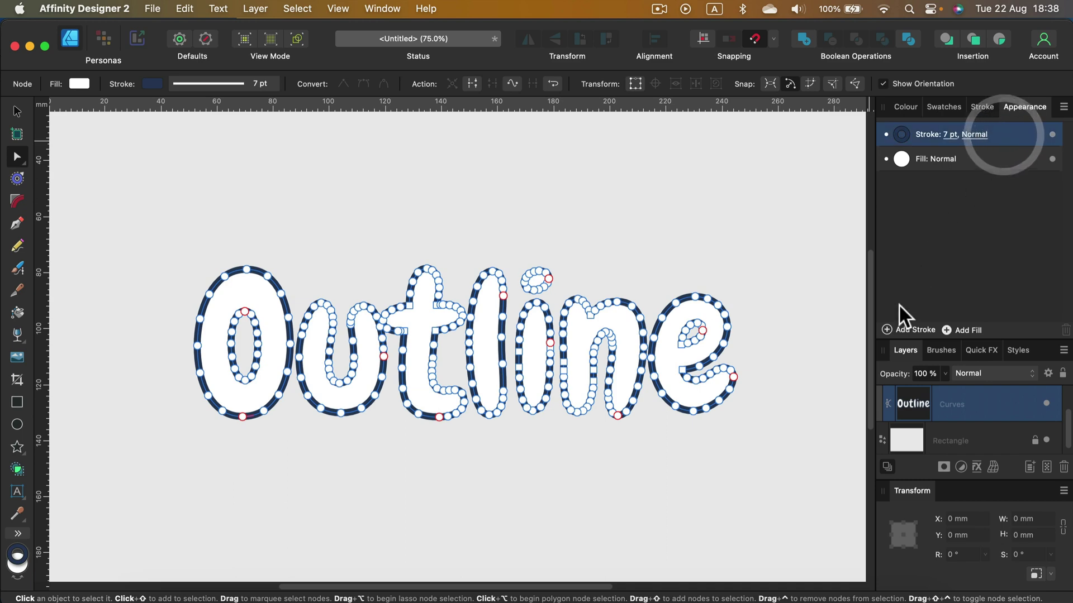
pyautogui.click(891, 329)
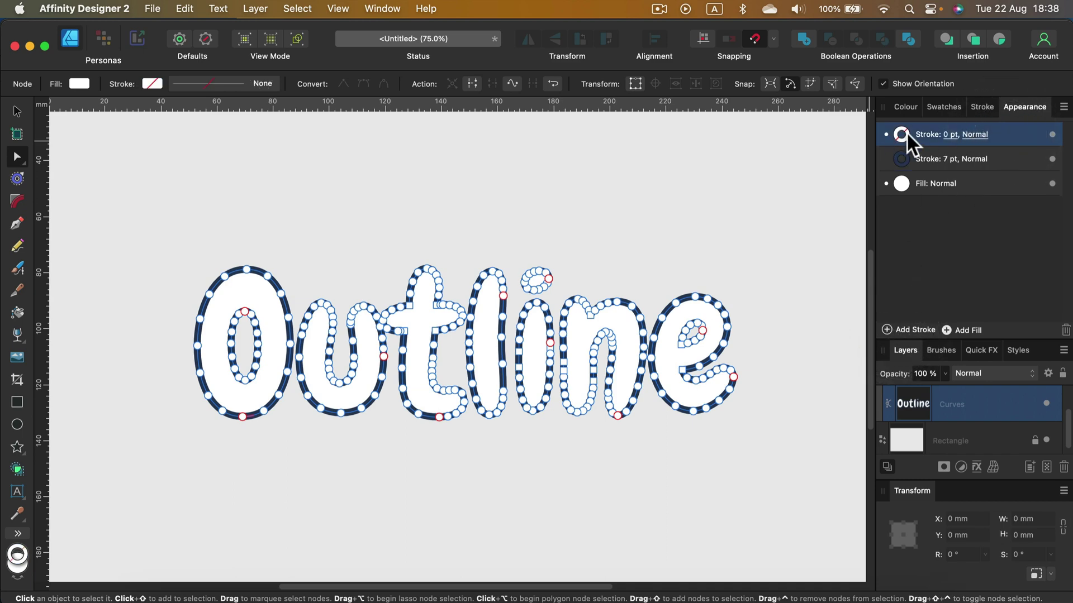
pyautogui.click(904, 107)
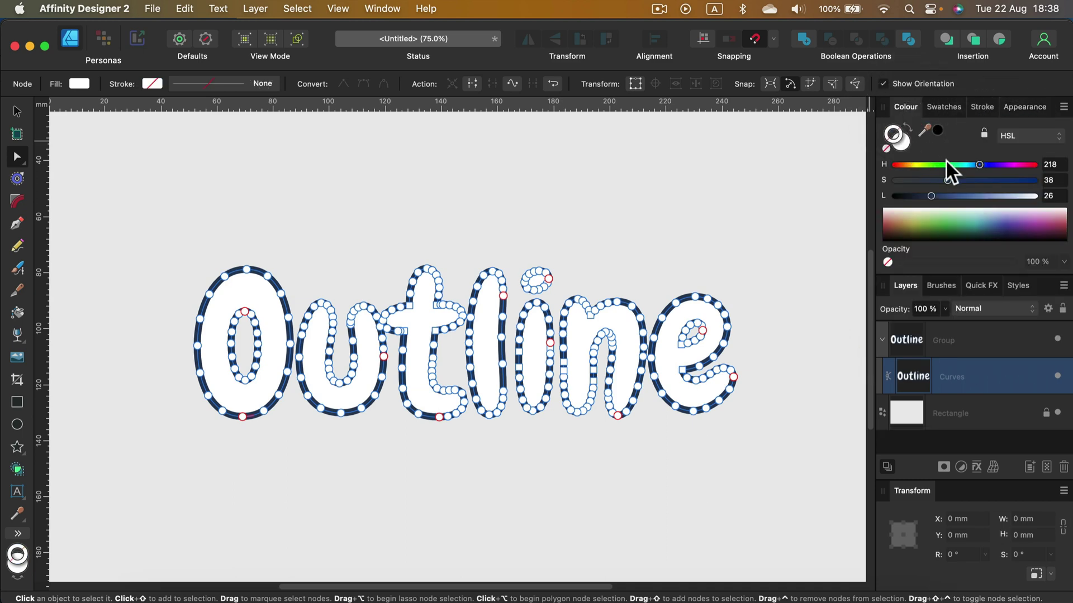
pyautogui.click(1012, 164)
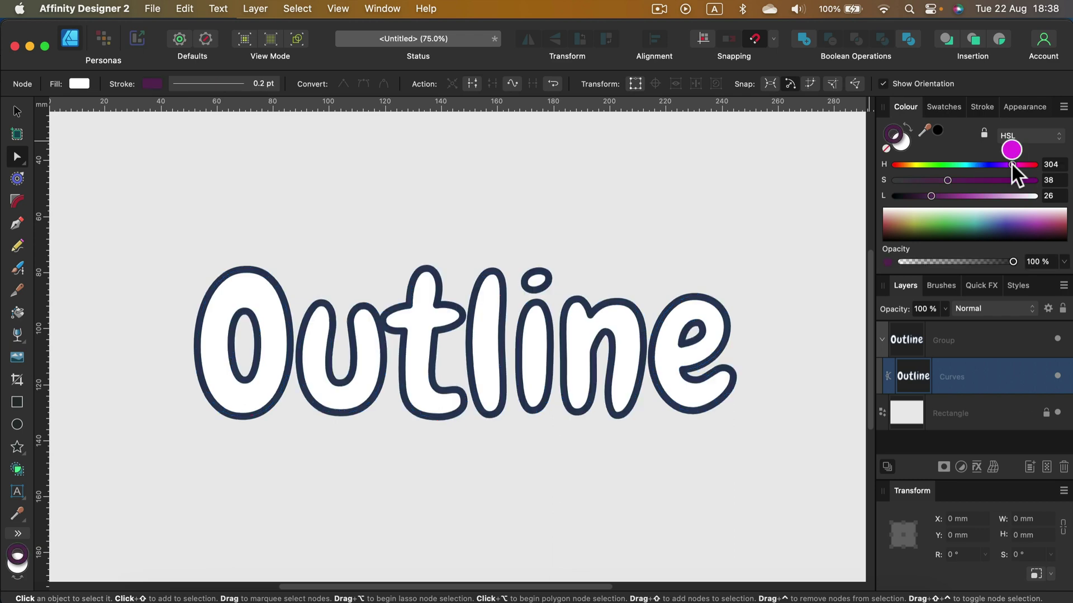
pyautogui.moveTo(1011, 163); pyautogui.dragTo(1022, 164)
pyautogui.click(998, 180)
pyautogui.click(958, 197)
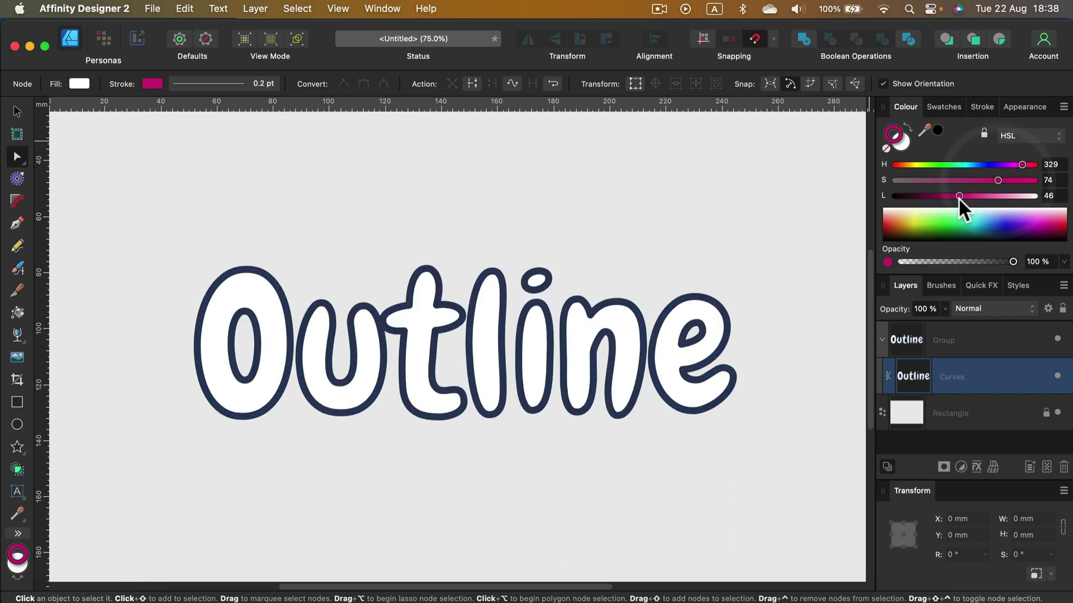
pyautogui.click(982, 107)
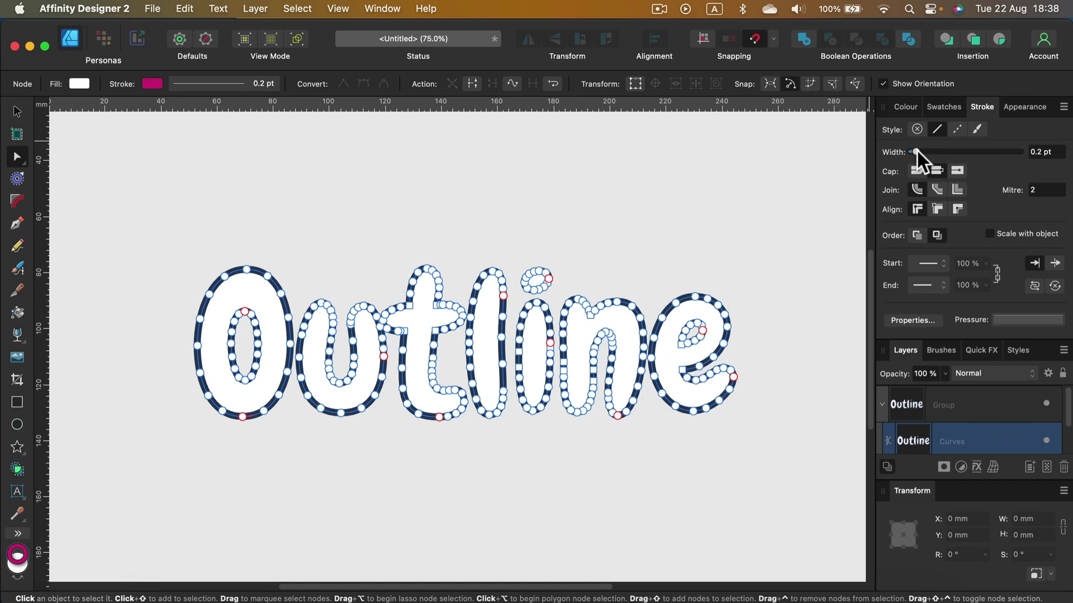
pyautogui.moveTo(916, 150)
pyautogui.mouseDown()
pyautogui.moveTo(979, 149)
pyautogui.moveTo(926, 153)
pyautogui.moveTo(950, 153)
pyautogui.mouseUp()
# Widen the 7 pt navy stroke to about 23 pt, then deselect the lettering
pyautogui.click(1016, 107)
pyautogui.click(962, 156)
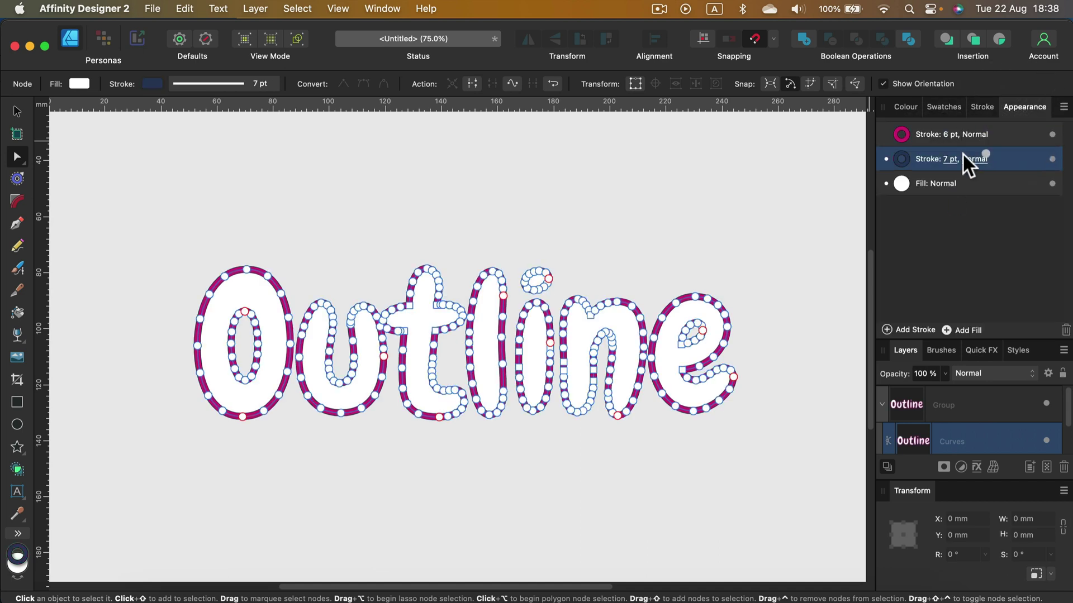
pyautogui.click(946, 159)
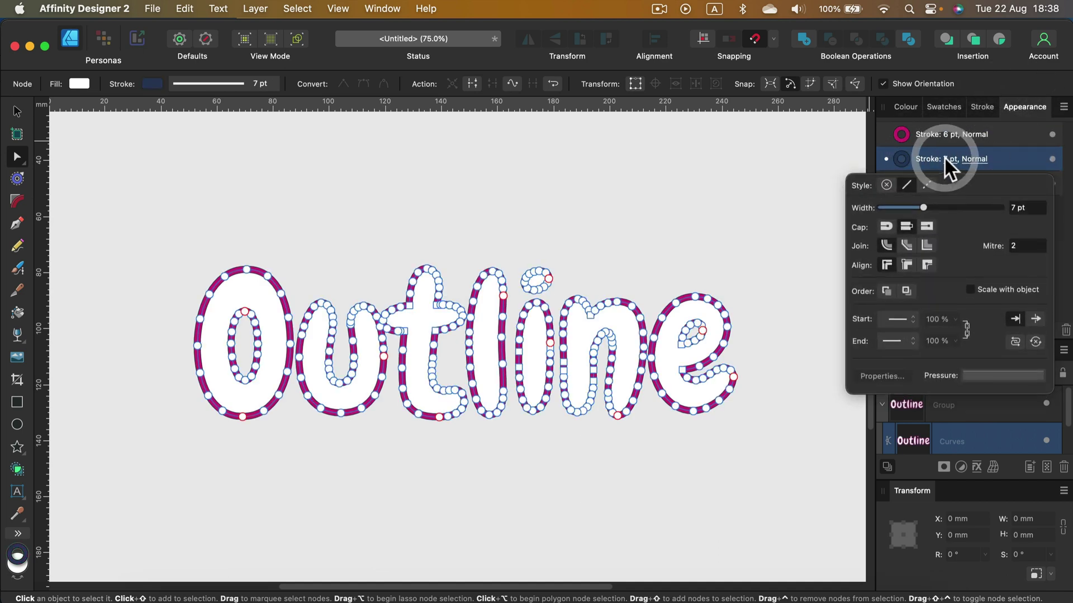
pyautogui.moveTo(926, 205); pyautogui.dragTo(950, 204)
pyautogui.click(816, 188)
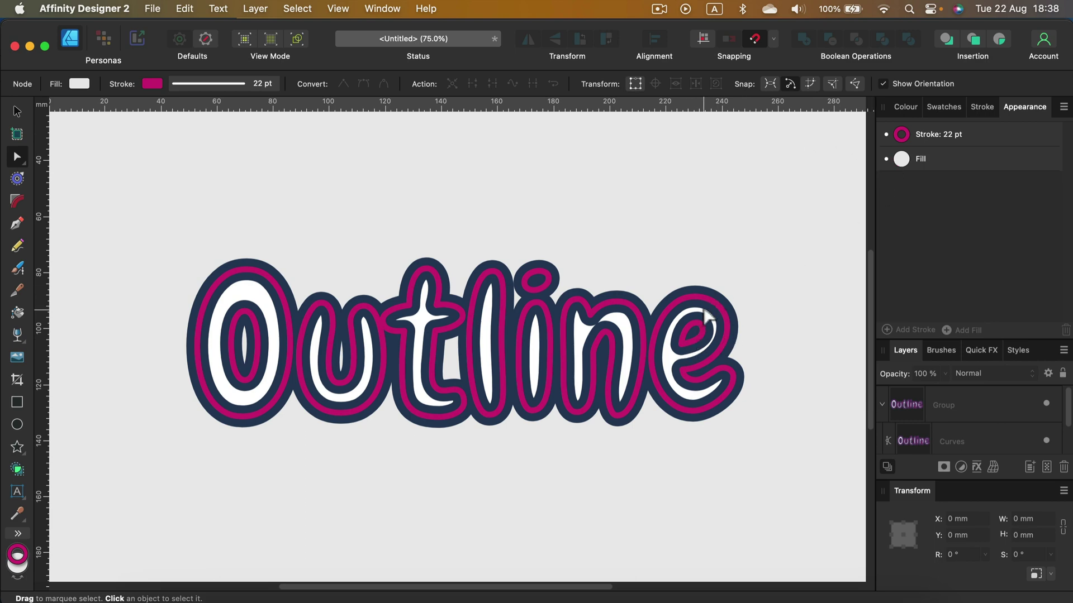
# Undo back to editable Outline text with a single 7 pt navy stroke
pyautogui.click(764, 215)
pyautogui.scroll(-1, 971, 411)
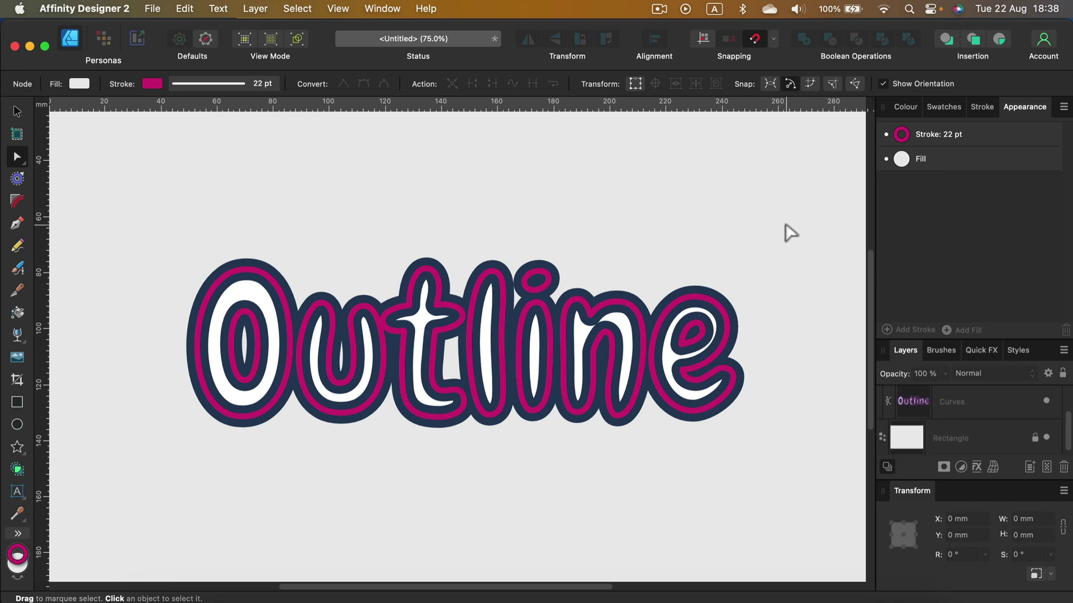
pyautogui.click(759, 204)
pyautogui.press('super+z')
pyautogui.press('super+z')
pyautogui.press('super+z')
pyautogui.press('super+z')
pyautogui.press('super+z')
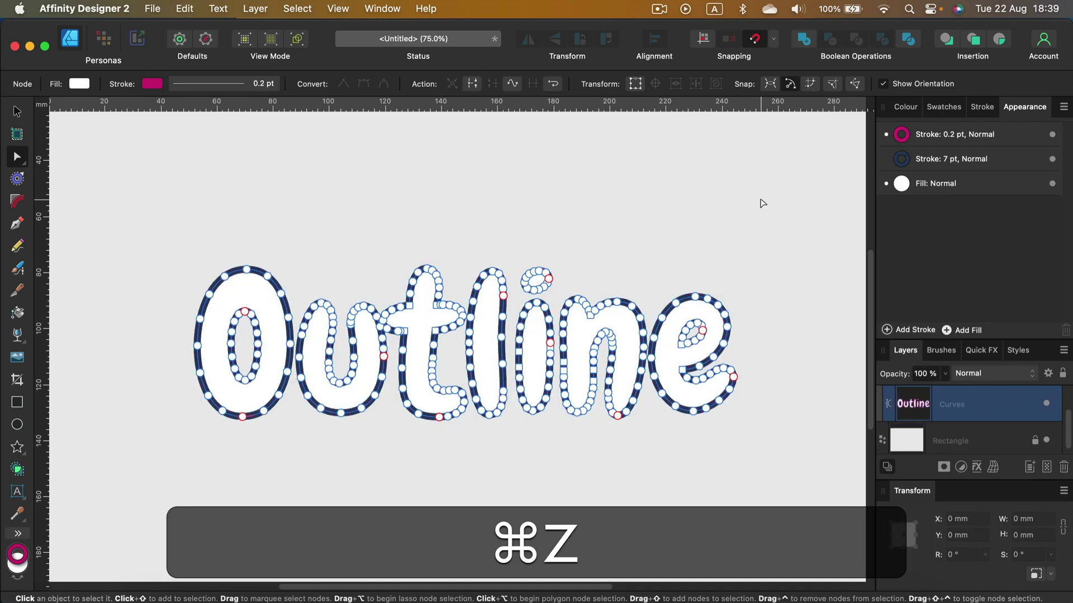
pyautogui.press('super+z')
pyautogui.press('super+z')
pyautogui.press('super+z')
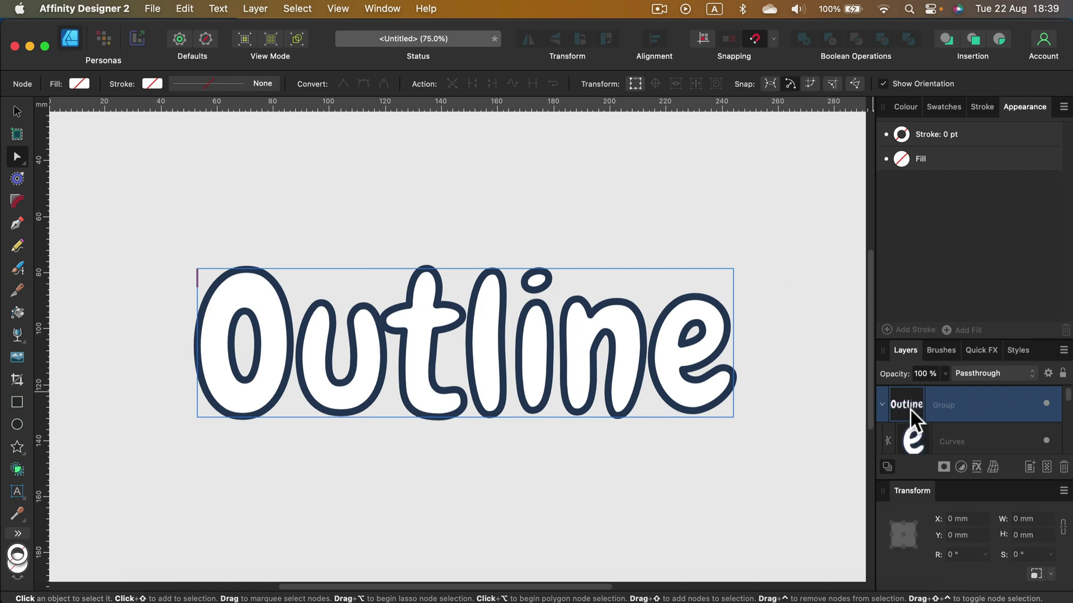
pyautogui.press('super+z')
pyautogui.press('super+z')
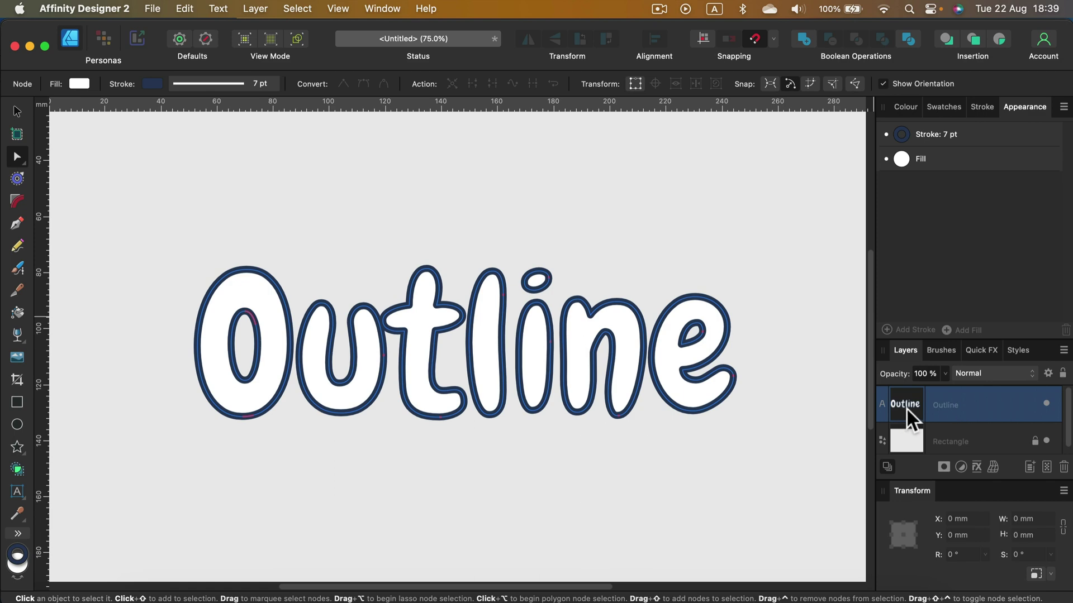
pyautogui.click(981, 429)
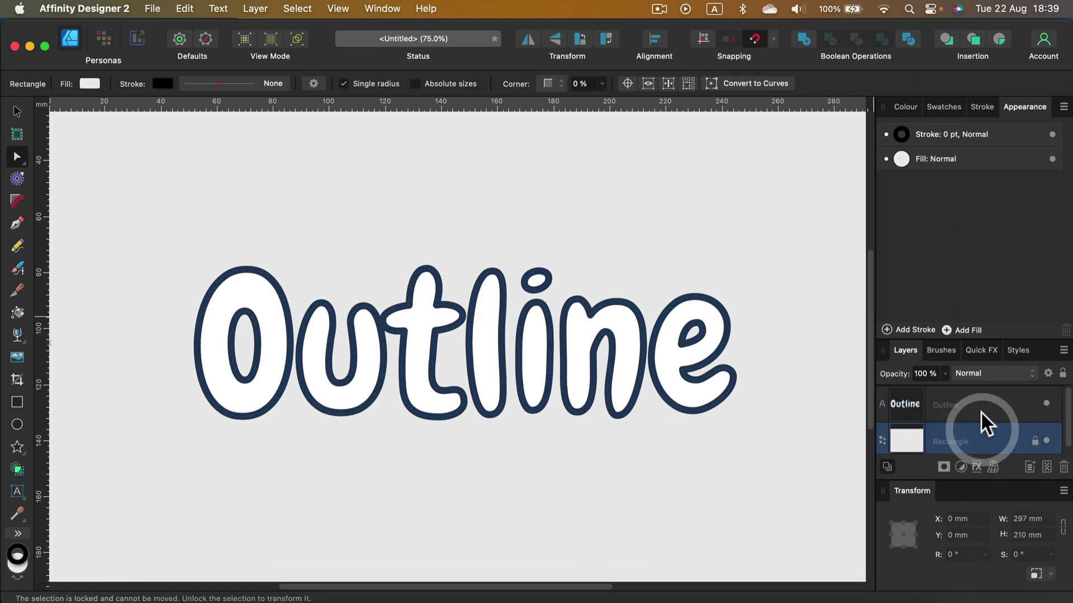
# Group the Outline text layer with Cmd+G and select the text inside the group
pyautogui.click(981, 411)
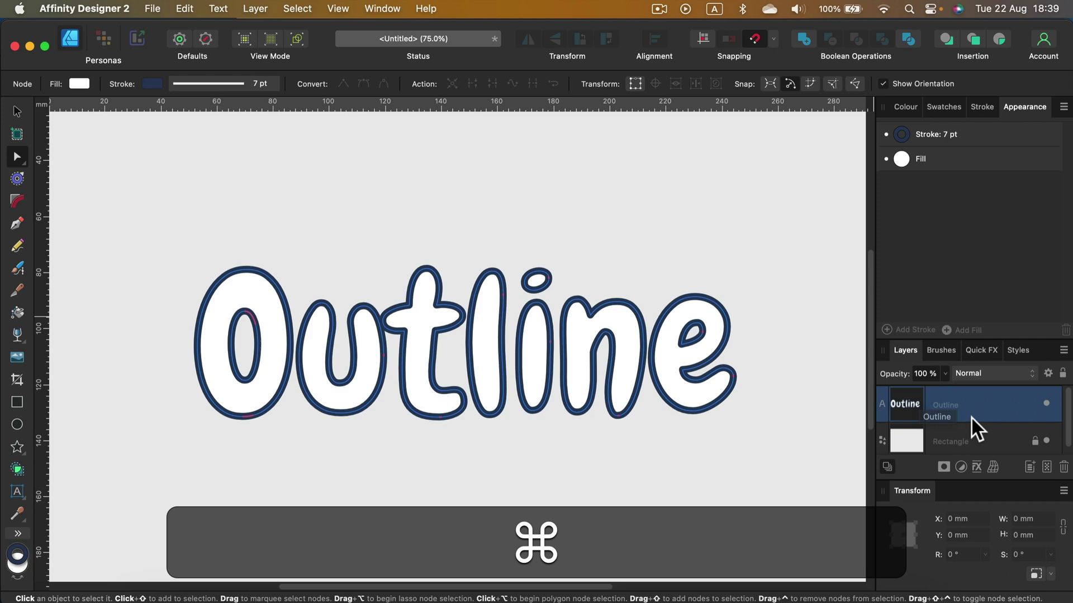
pyautogui.press('super+g')
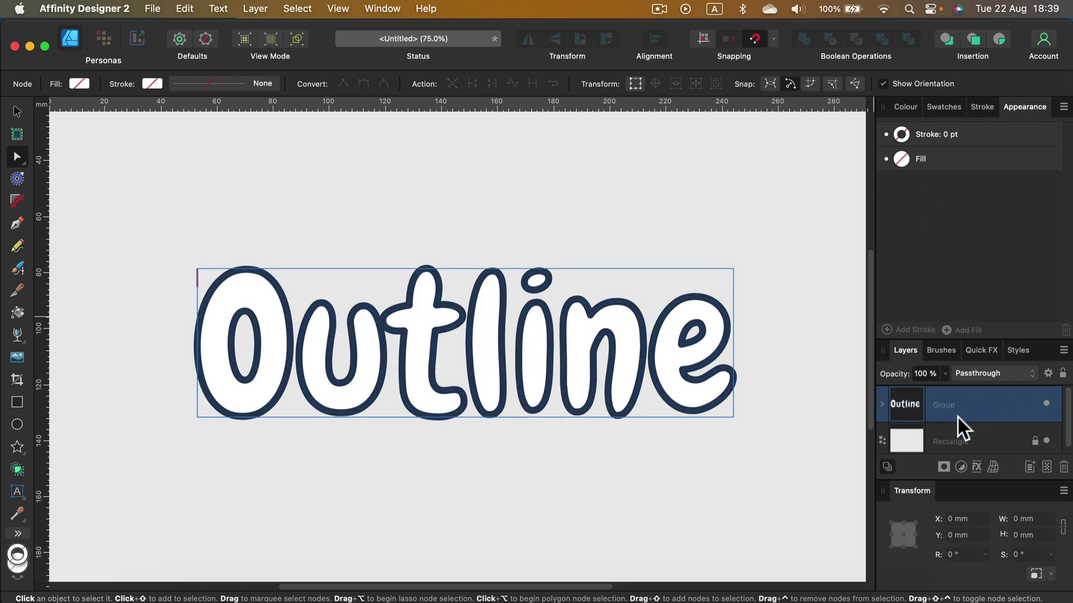
pyautogui.click(881, 404)
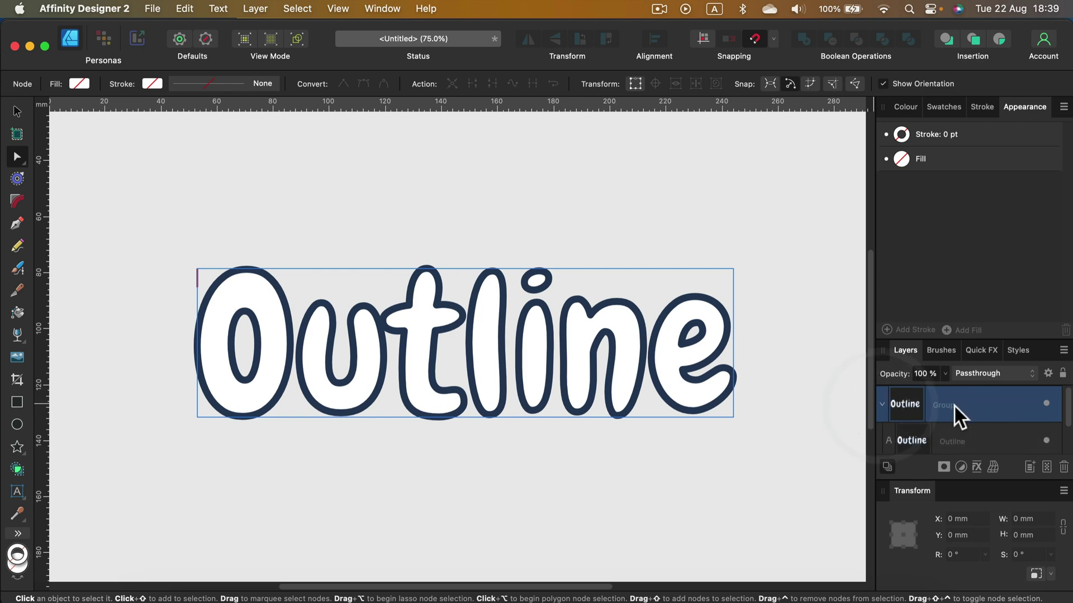
pyautogui.click(1001, 429)
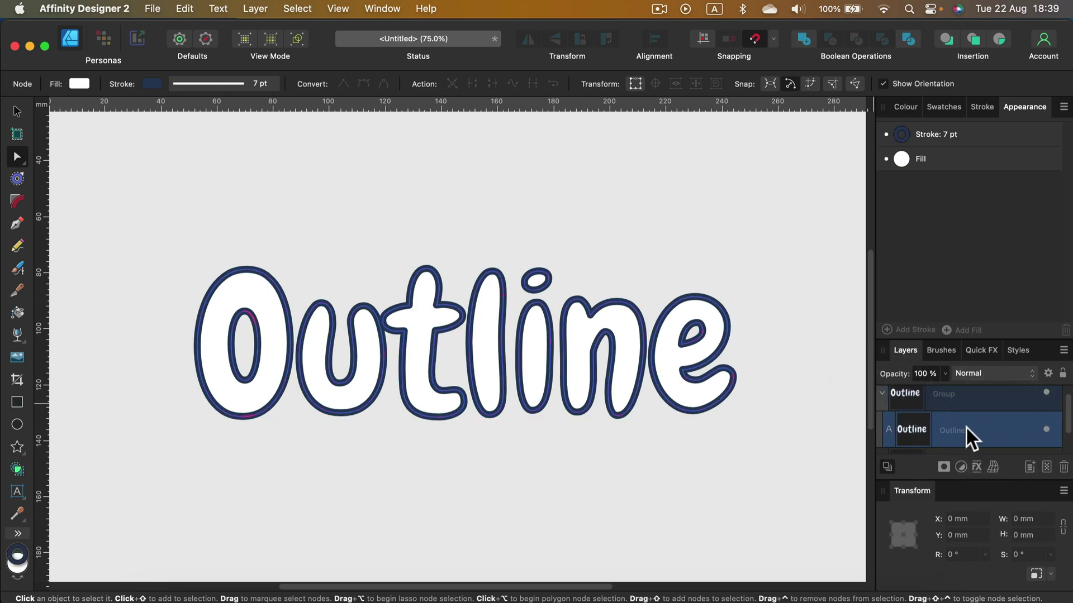
# Add a pink Outline layer effect with a 28.6 px radius to the text
pyautogui.click(976, 467)
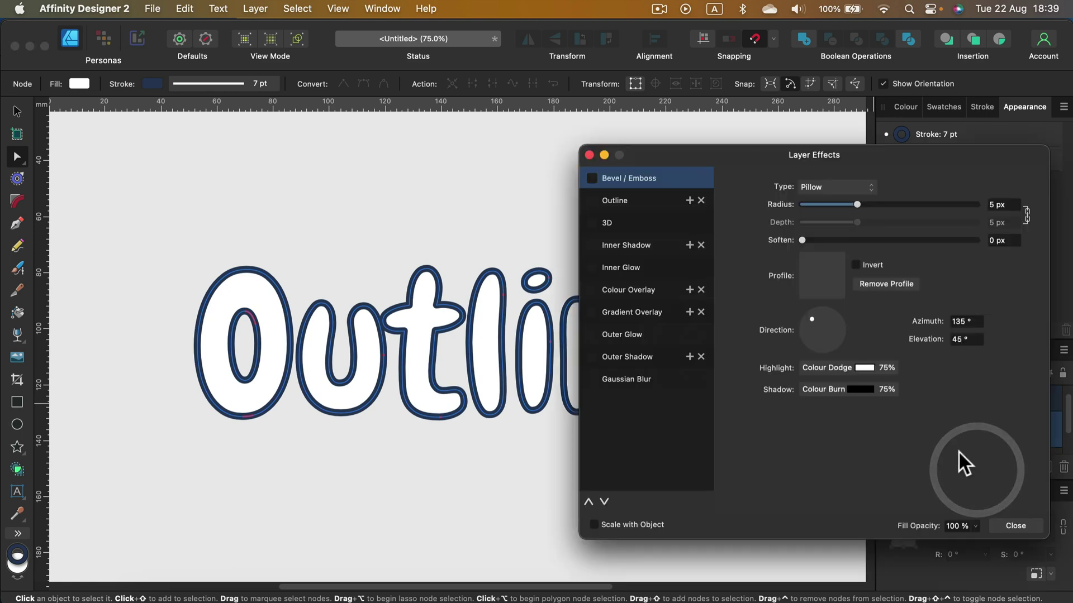
pyautogui.moveTo(696, 147); pyautogui.dragTo(757, 129)
pyautogui.click(748, 176)
pyautogui.moveTo(872, 192); pyautogui.dragTo(962, 197)
pyautogui.click(872, 255)
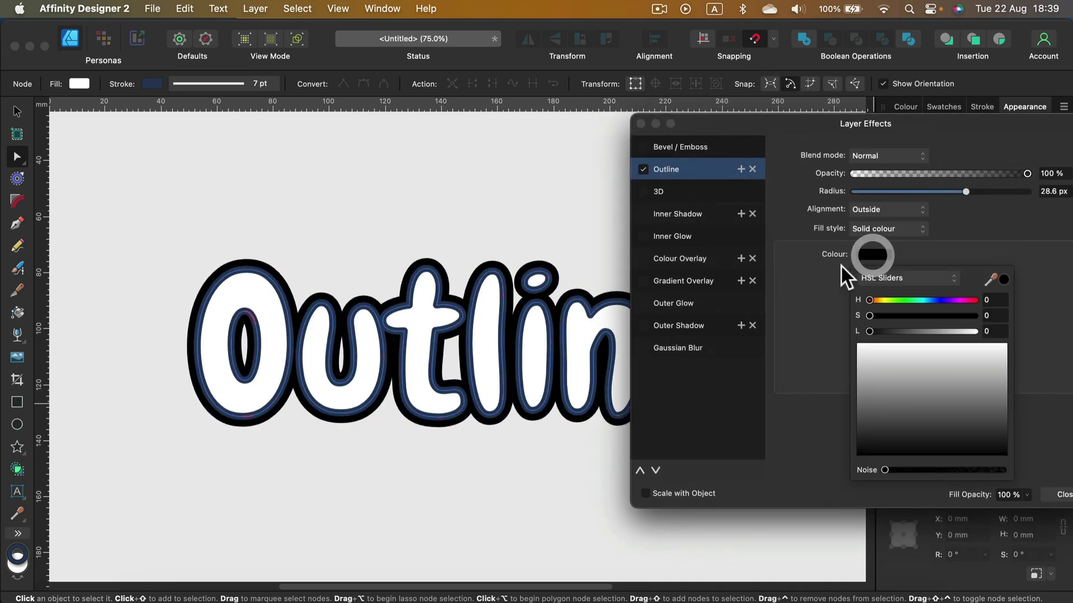
pyautogui.click(968, 300)
pyautogui.moveTo(928, 315); pyautogui.dragTo(1000, 316)
pyautogui.moveTo(920, 330); pyautogui.dragTo(927, 331)
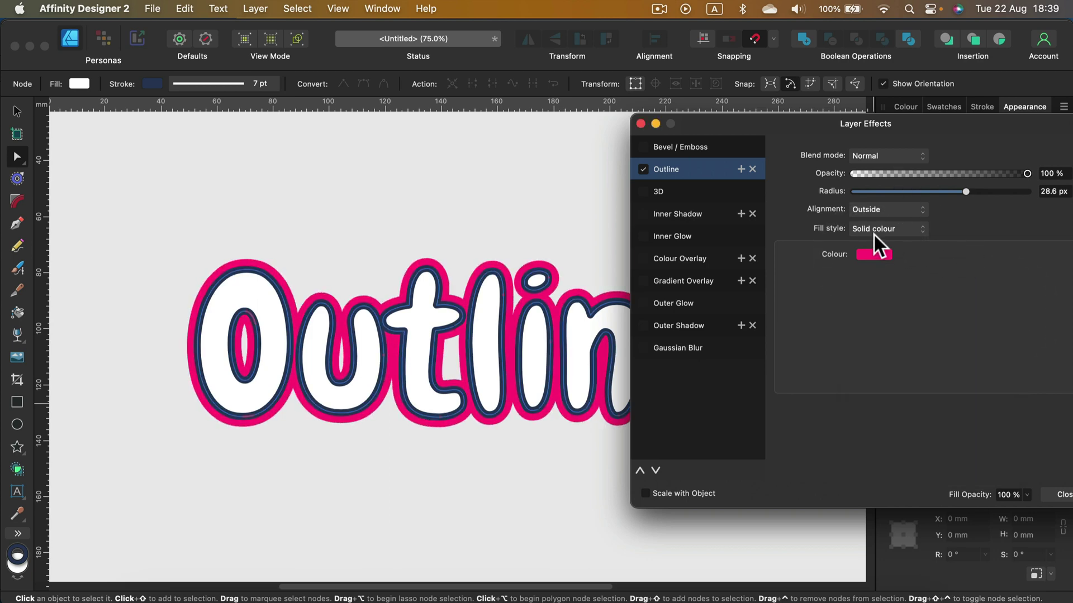
pyautogui.moveTo(780, 120); pyautogui.dragTo(620, 112)
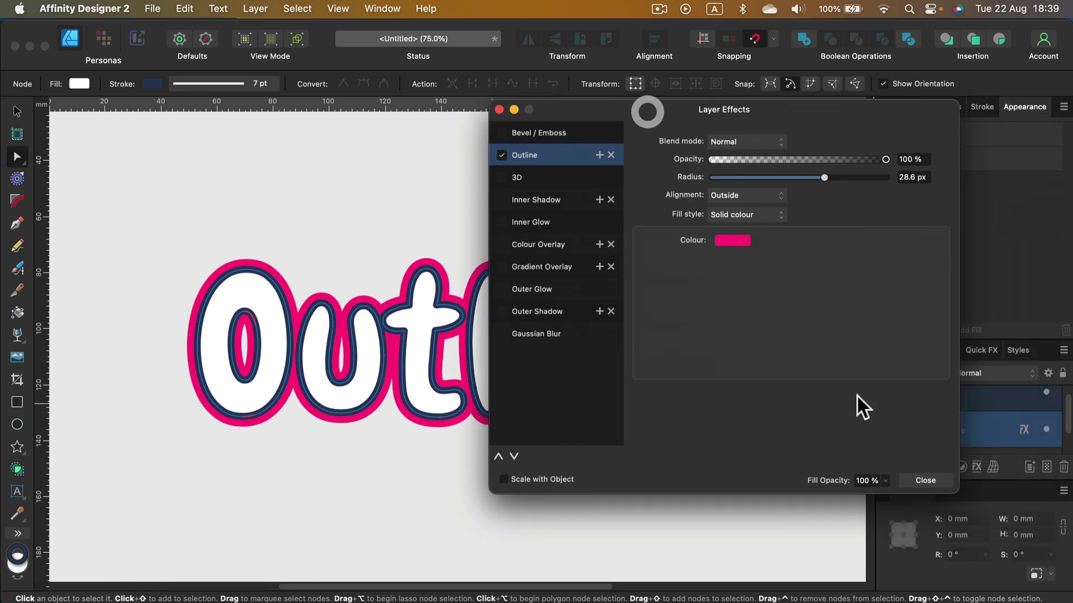
pyautogui.click(936, 485)
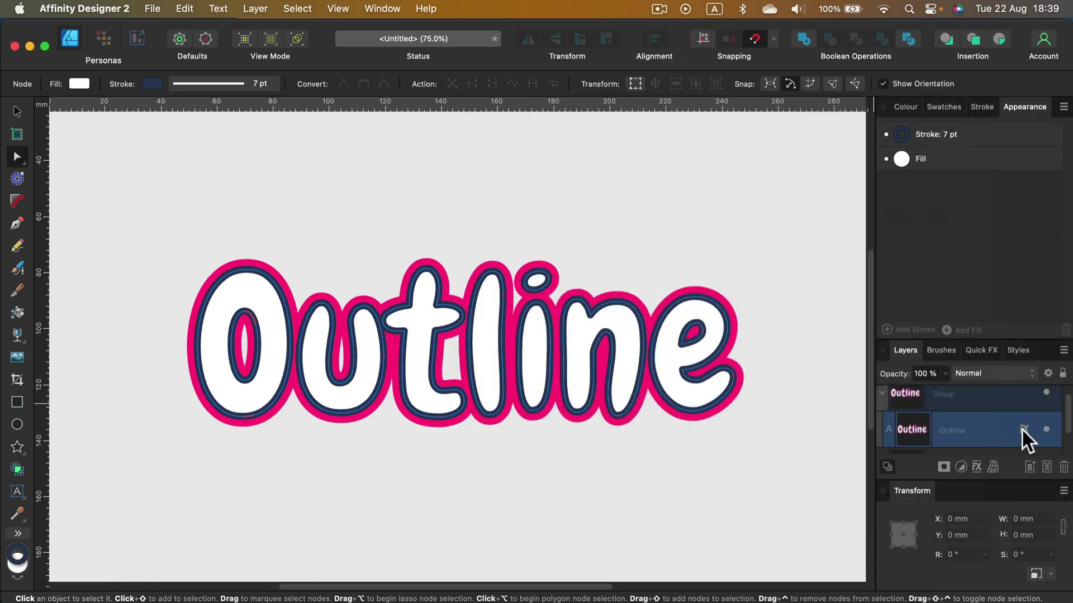
# Give the group a yellow Outline effect, radius 41.6 px, HSL 60/93/50
pyautogui.click(1012, 403)
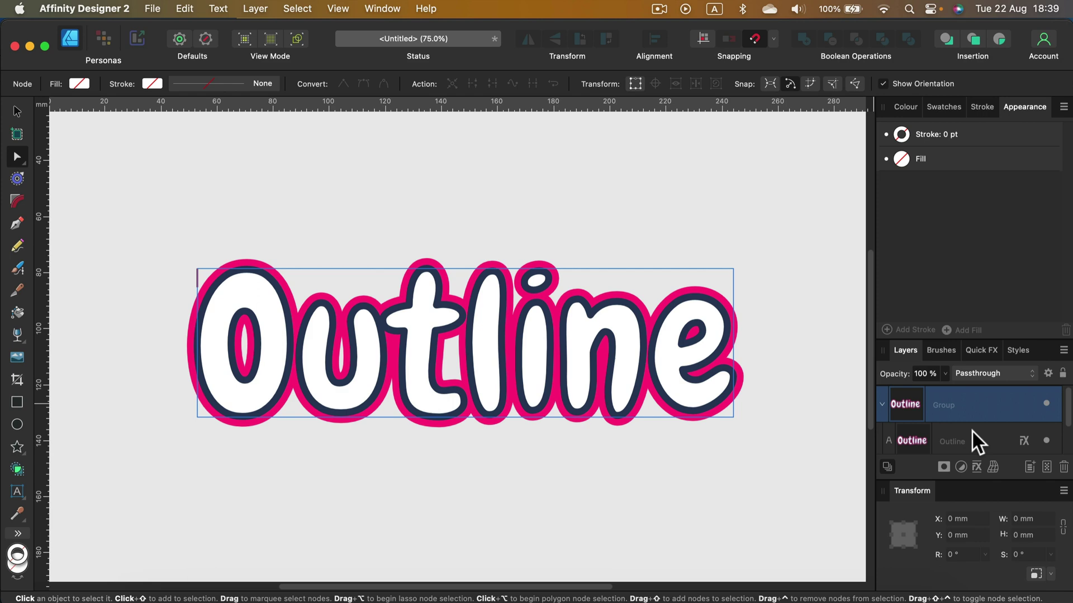
pyautogui.click(976, 467)
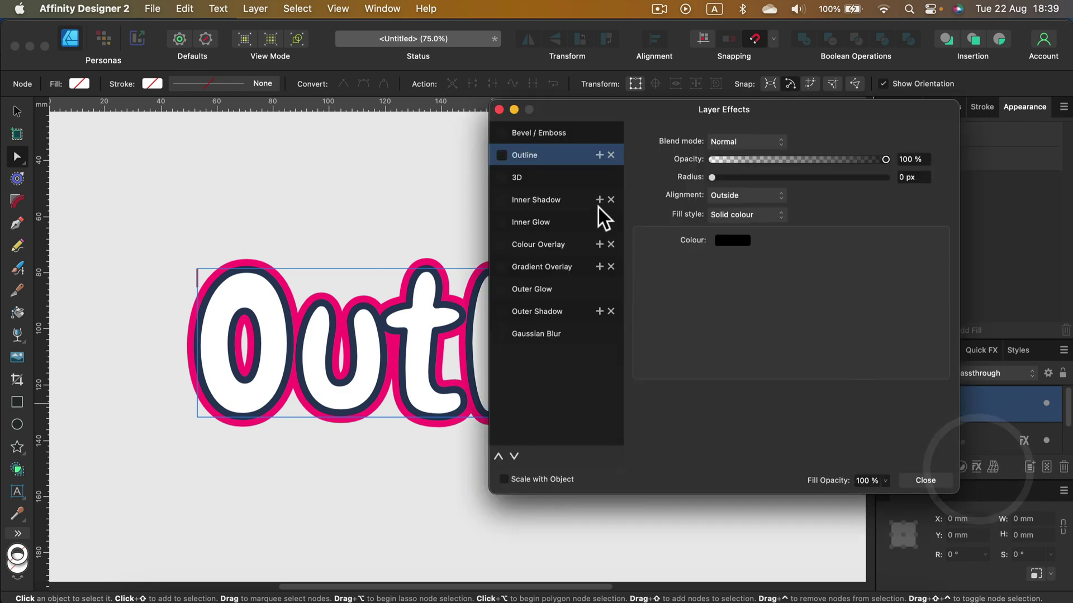
pyautogui.click(502, 153)
pyautogui.moveTo(606, 115); pyautogui.dragTo(740, 155)
pyautogui.moveTo(849, 217); pyautogui.dragTo(984, 223)
pyautogui.click(872, 284)
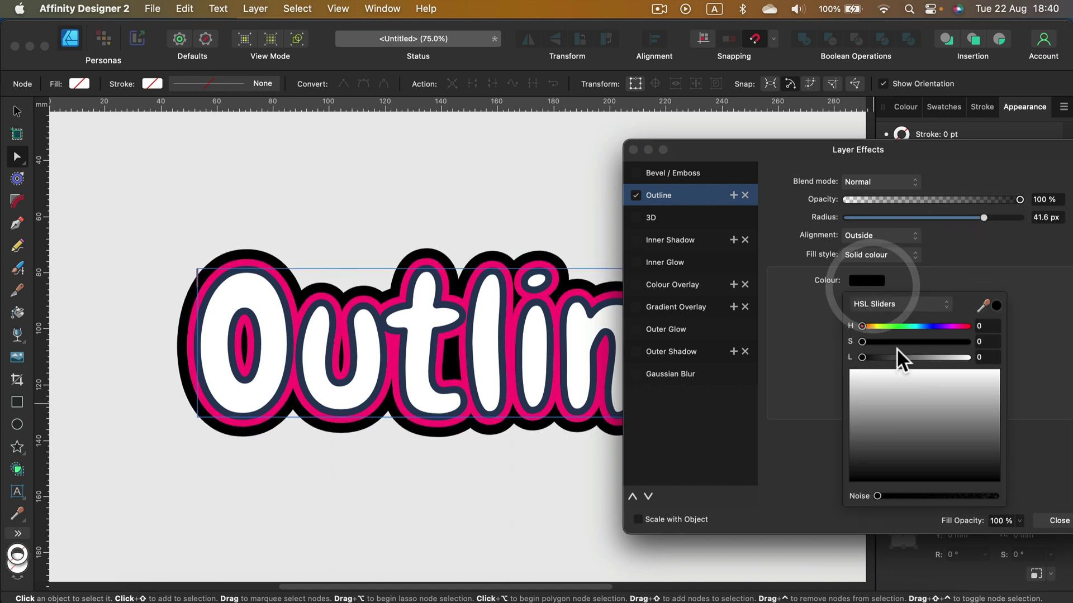
pyautogui.click(880, 326)
pyautogui.click(959, 342)
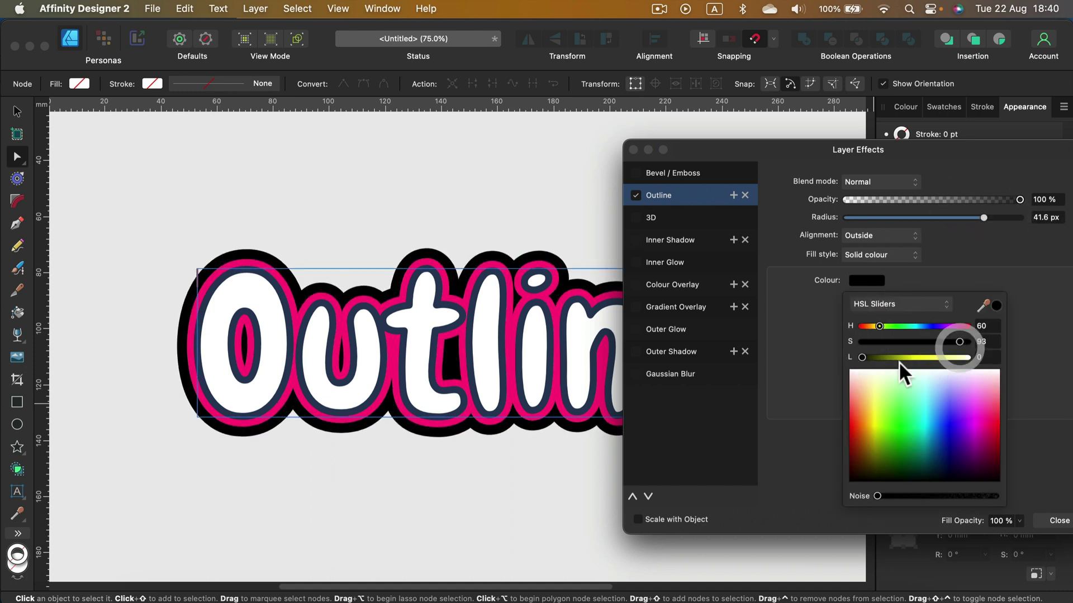
pyautogui.moveTo(899, 361); pyautogui.dragTo(914, 360)
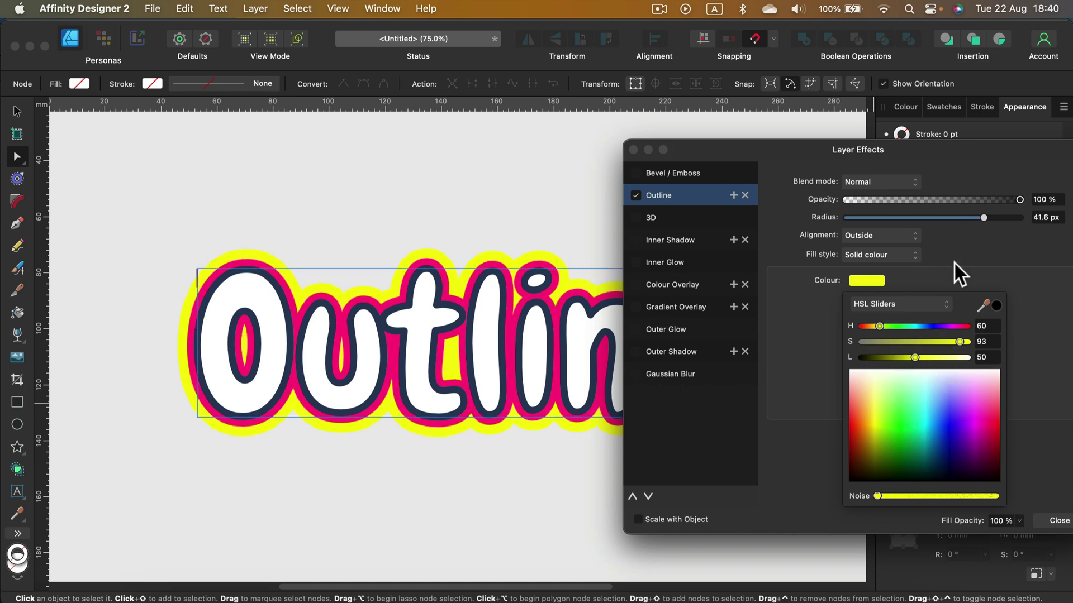
pyautogui.click(990, 266)
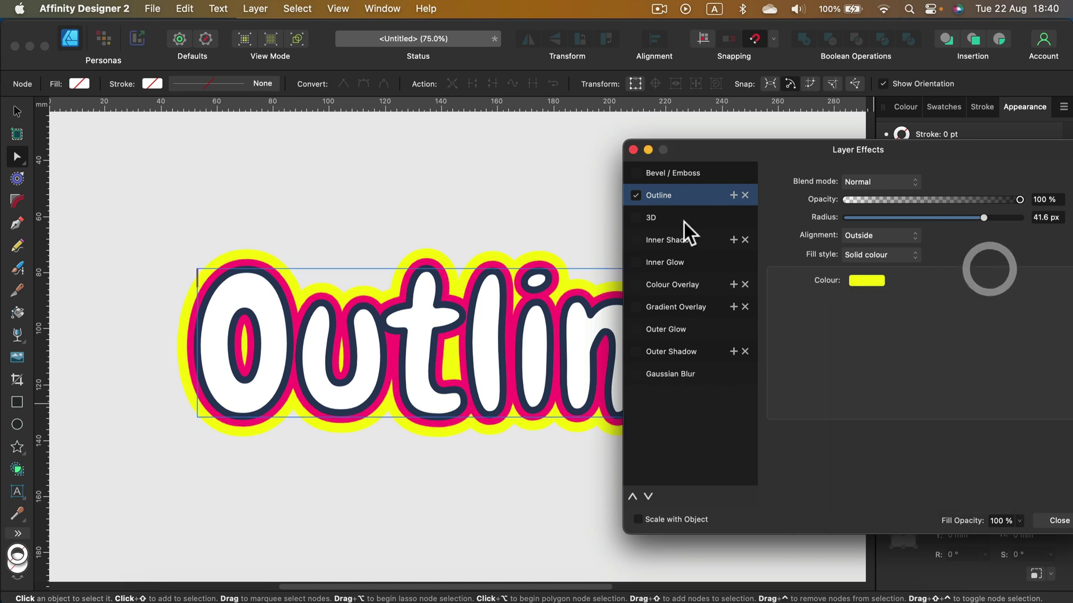
pyautogui.click(633, 150)
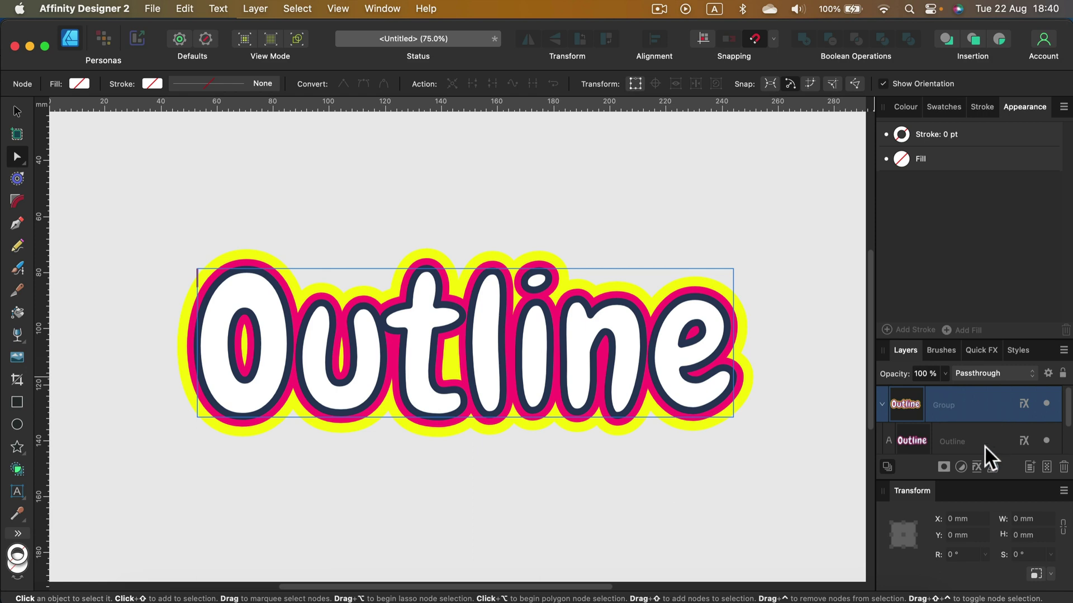
# Move the Outline text out of the group and delete the leftover group
pyautogui.moveTo(967, 438)
pyautogui.mouseDown()
pyautogui.moveTo(988, 436)
pyautogui.moveTo(989, 377)
pyautogui.moveTo(987, 387)
pyautogui.mouseUp()
pyautogui.click(967, 438)
pyautogui.click(1063, 466)
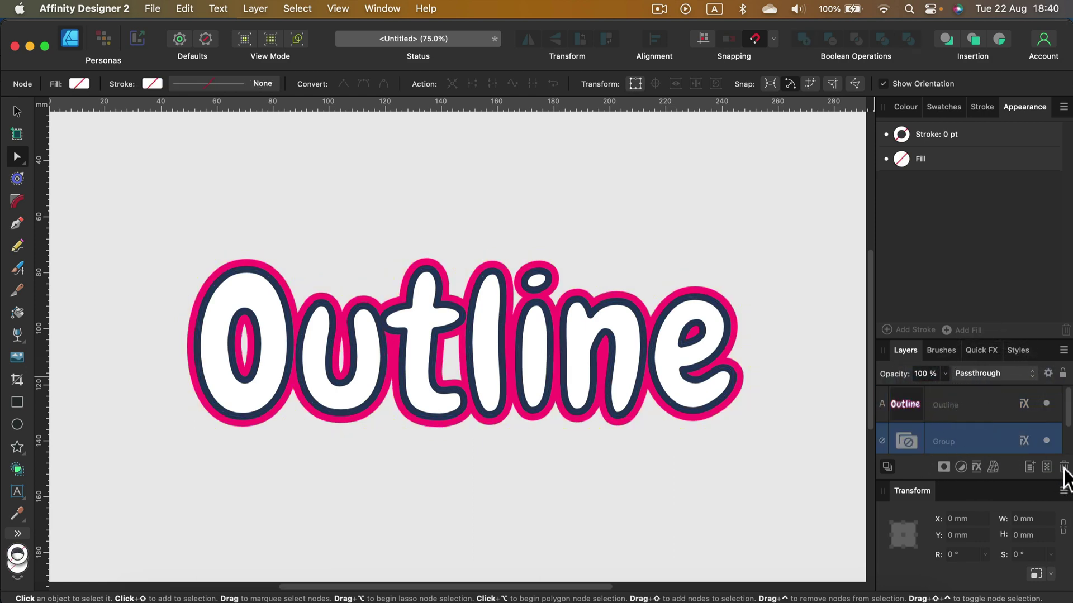
# Set the Outline text's stroke to None and open its layer effects
pyautogui.click(967, 401)
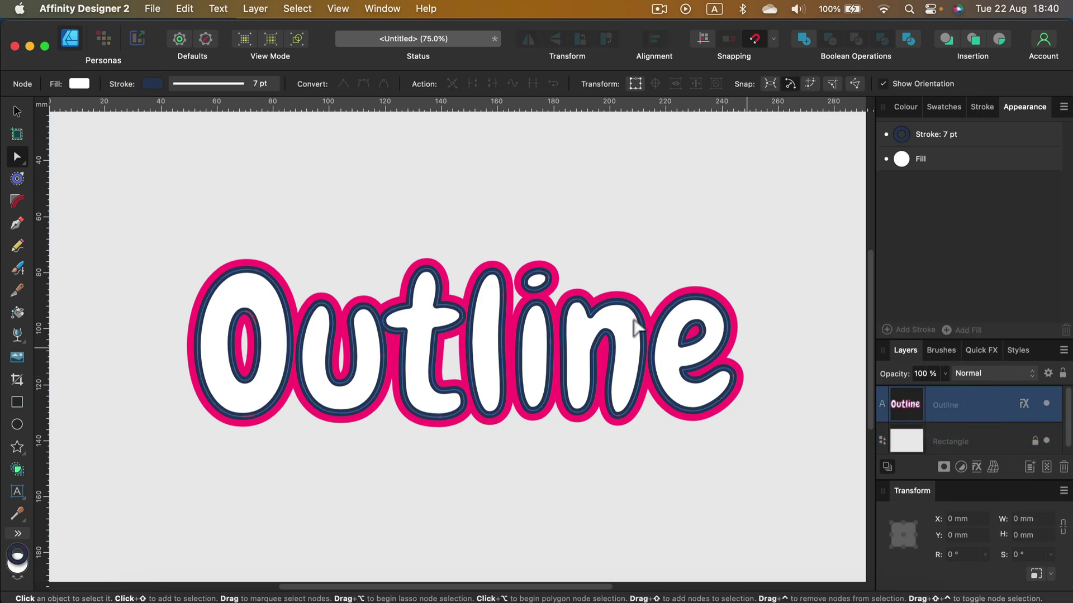
pyautogui.click(906, 106)
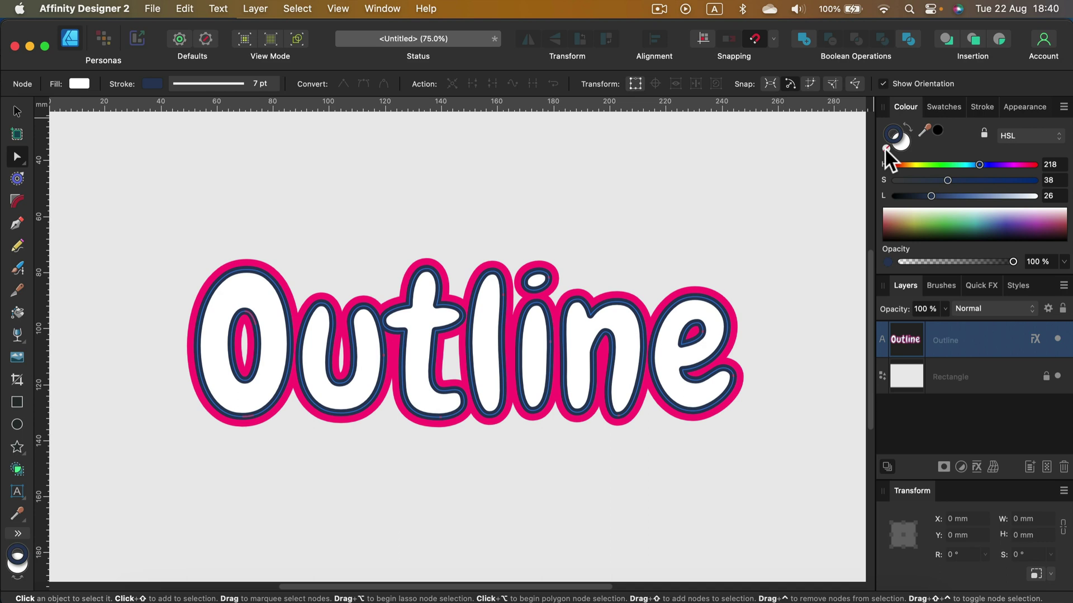
pyautogui.click(885, 148)
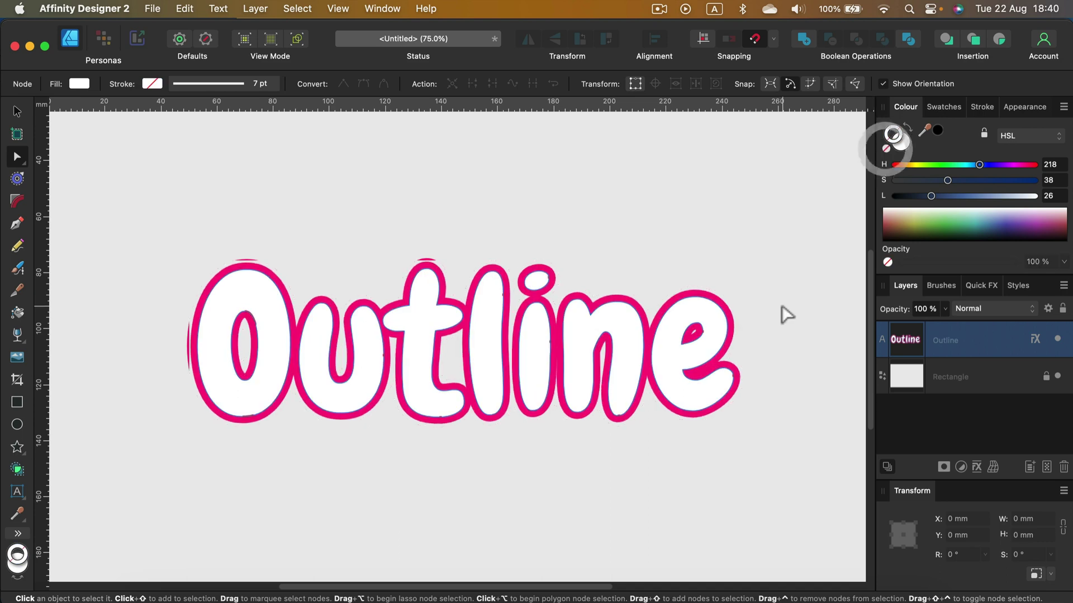
pyautogui.click(904, 143)
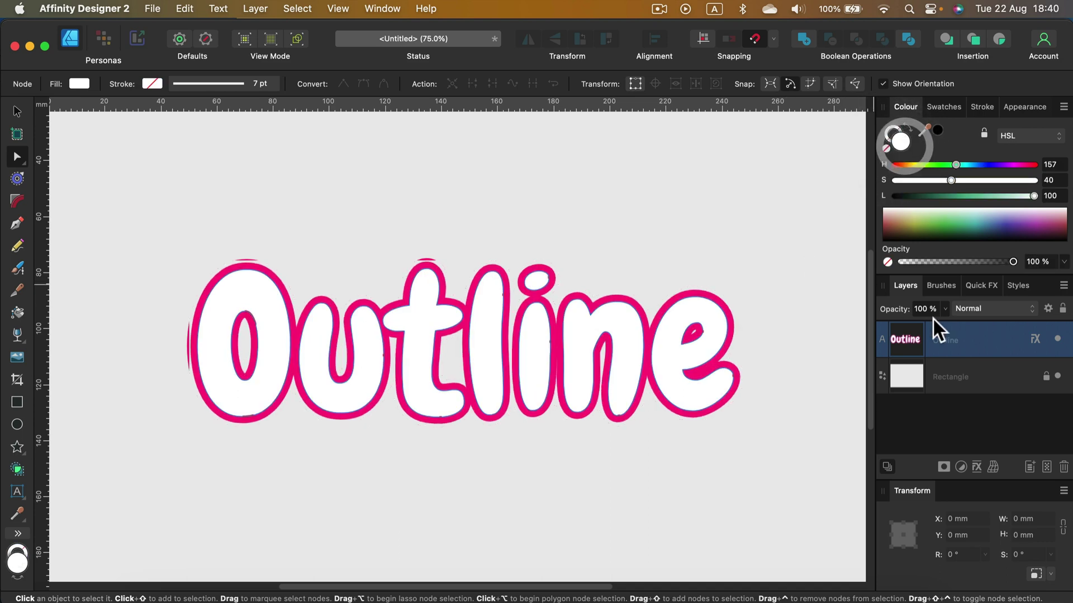
pyautogui.click(1035, 338)
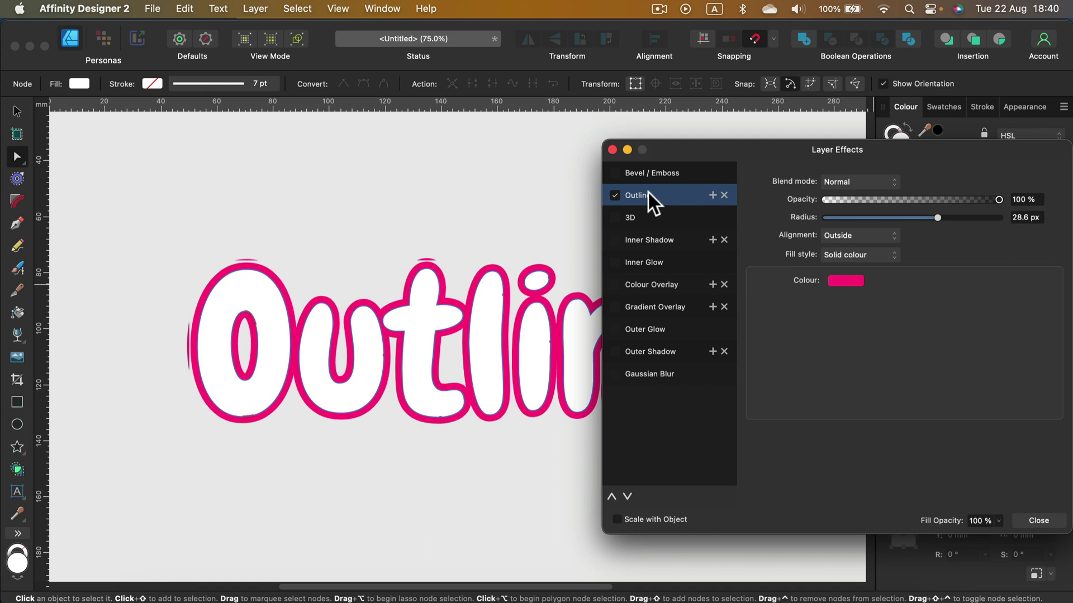
# Thin the pink outline effect to a 10 px radius
pyautogui.moveTo(936, 217); pyautogui.dragTo(896, 214)
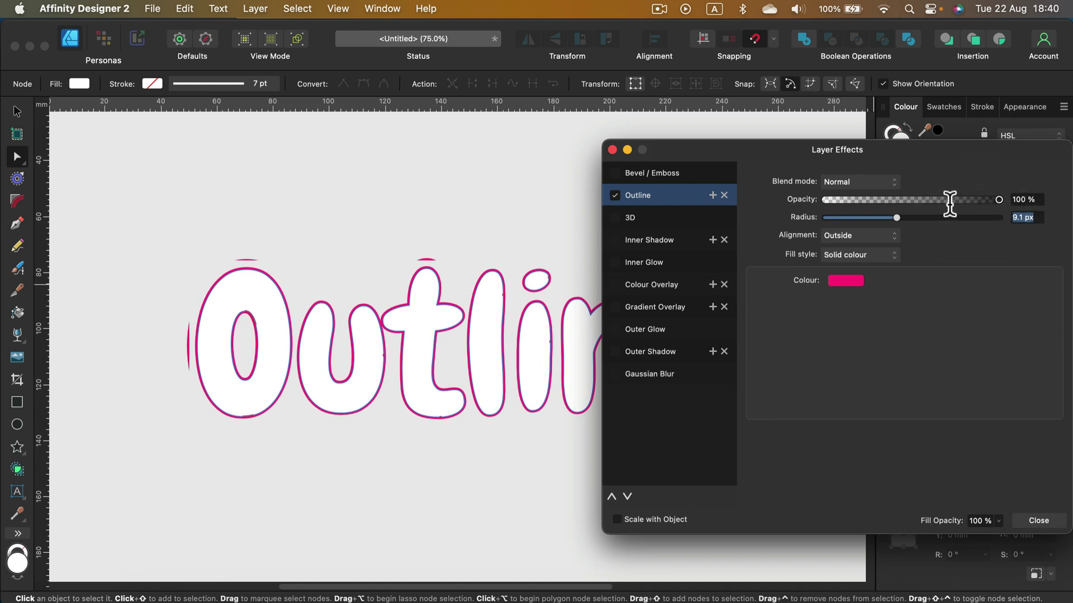
pyautogui.write('10')
pyautogui.click(771, 157)
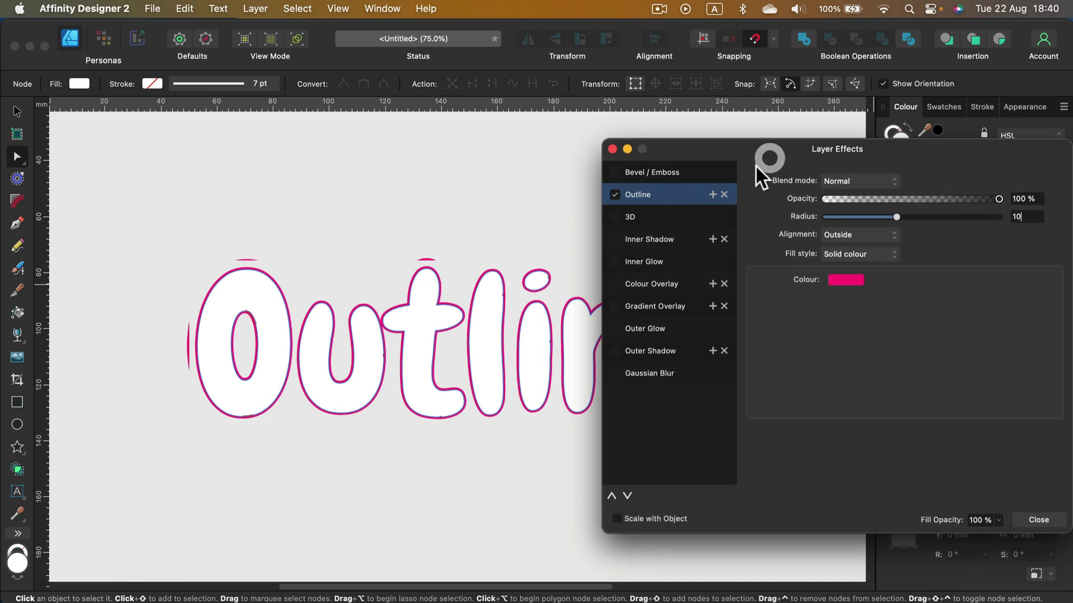
# Duplicate the pink outline effect and set the outline radius to 10 px
pyautogui.click(713, 195)
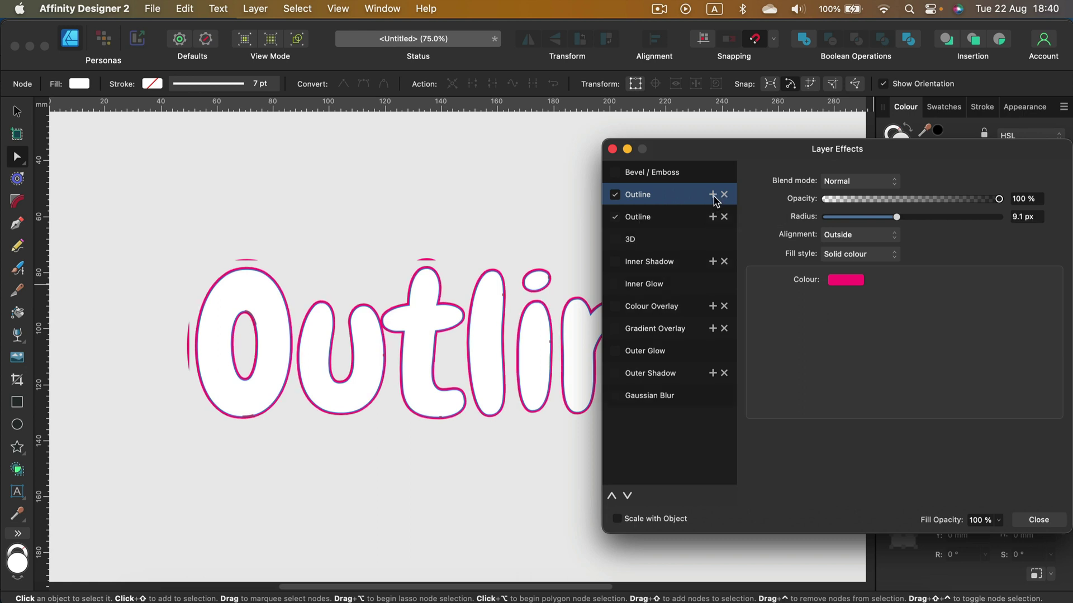
pyautogui.click(691, 219)
pyautogui.click(688, 201)
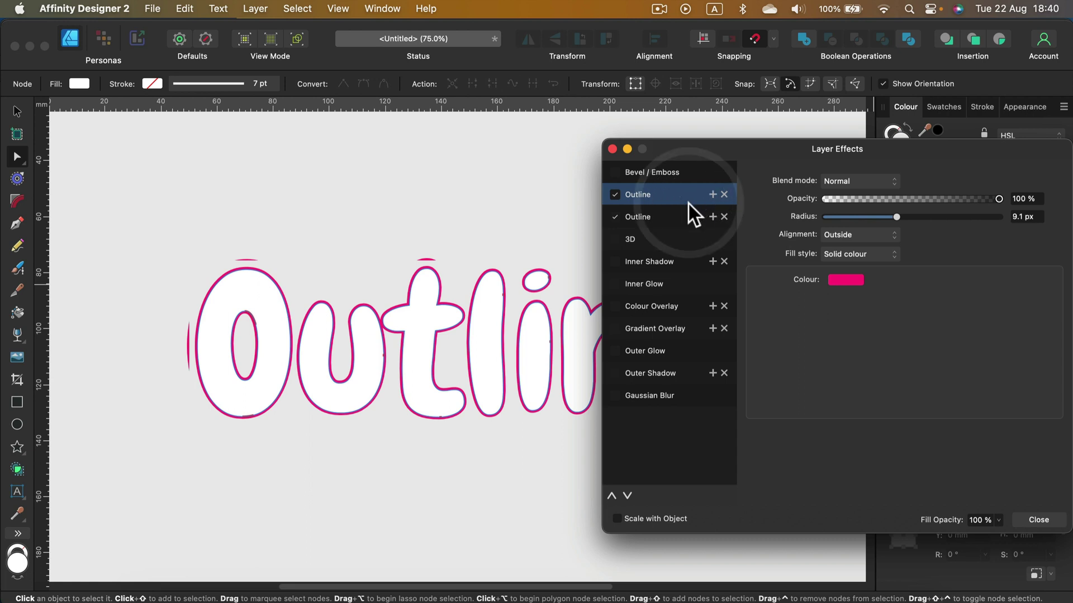
pyautogui.click(688, 216)
pyautogui.click(684, 196)
pyautogui.moveTo(1028, 217); pyautogui.dragTo(940, 208)
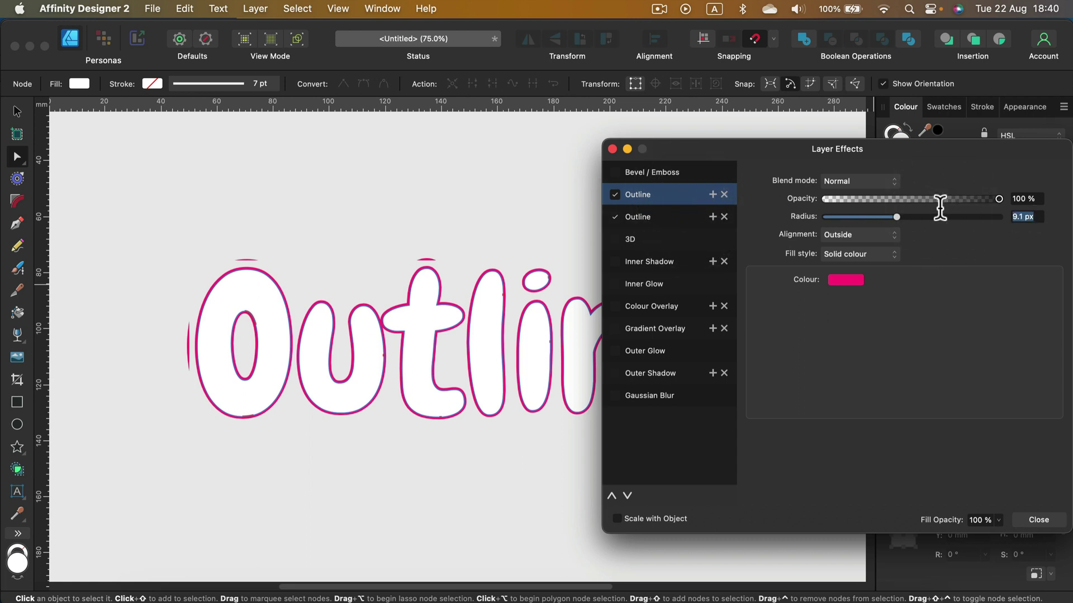
pyautogui.write('10')
pyautogui.press('Return')
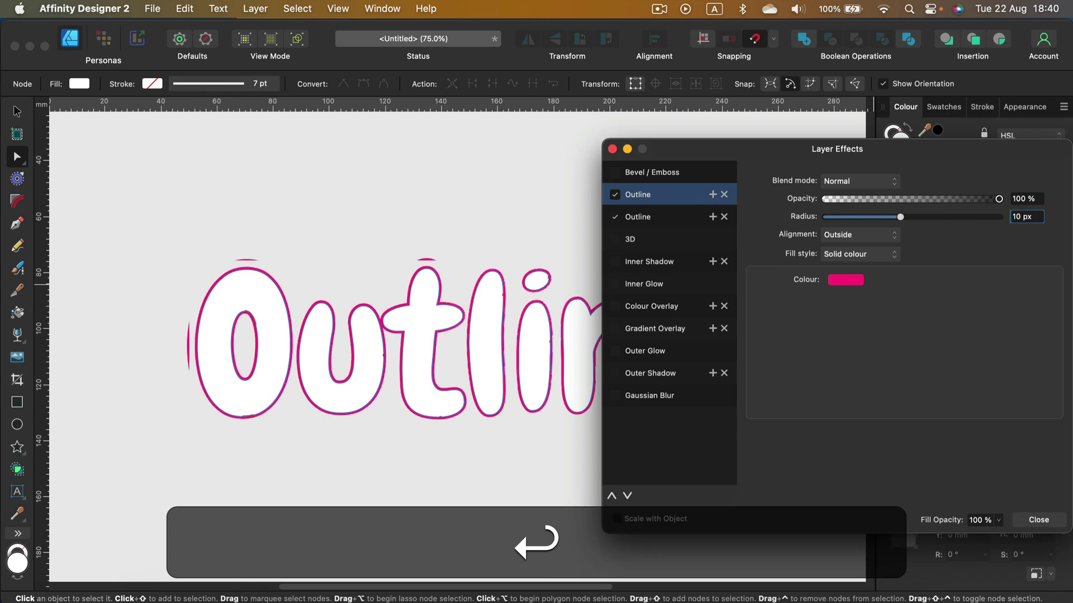
# Change the second outline's colour to purple (hue 271)
pyautogui.click(669, 216)
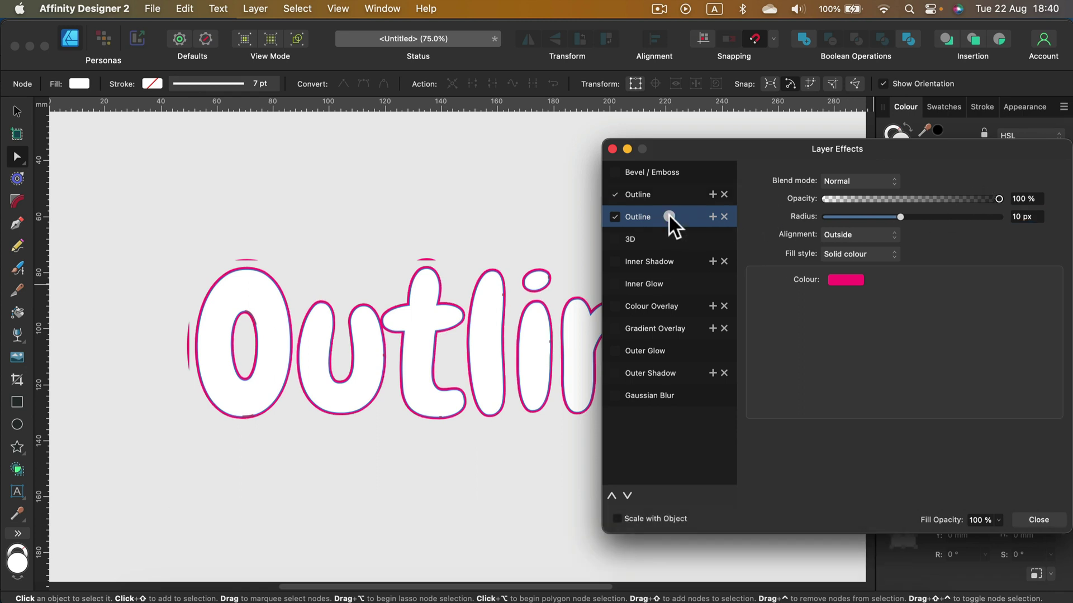
pyautogui.click(849, 282)
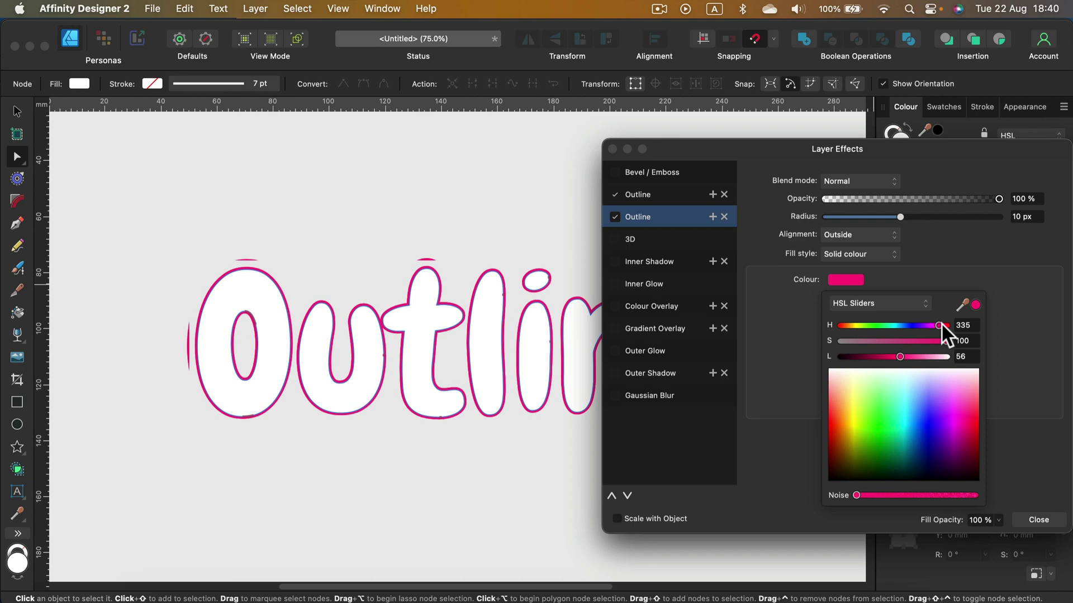
pyautogui.moveTo(923, 327); pyautogui.dragTo(920, 324)
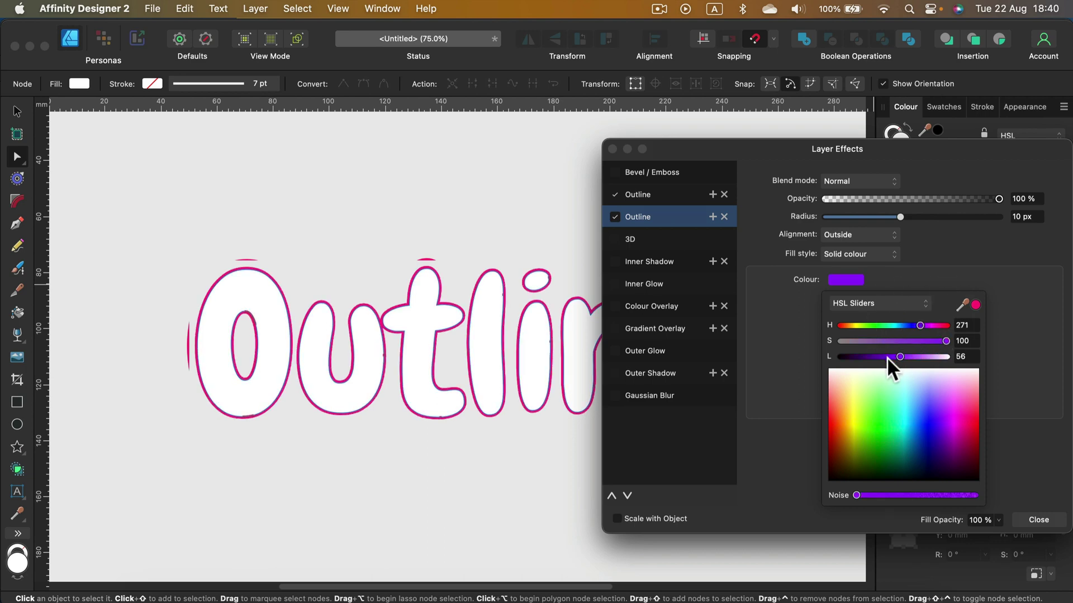
pyautogui.press('super+equal')
pyautogui.press('super+equal')
pyautogui.press('super+equal')
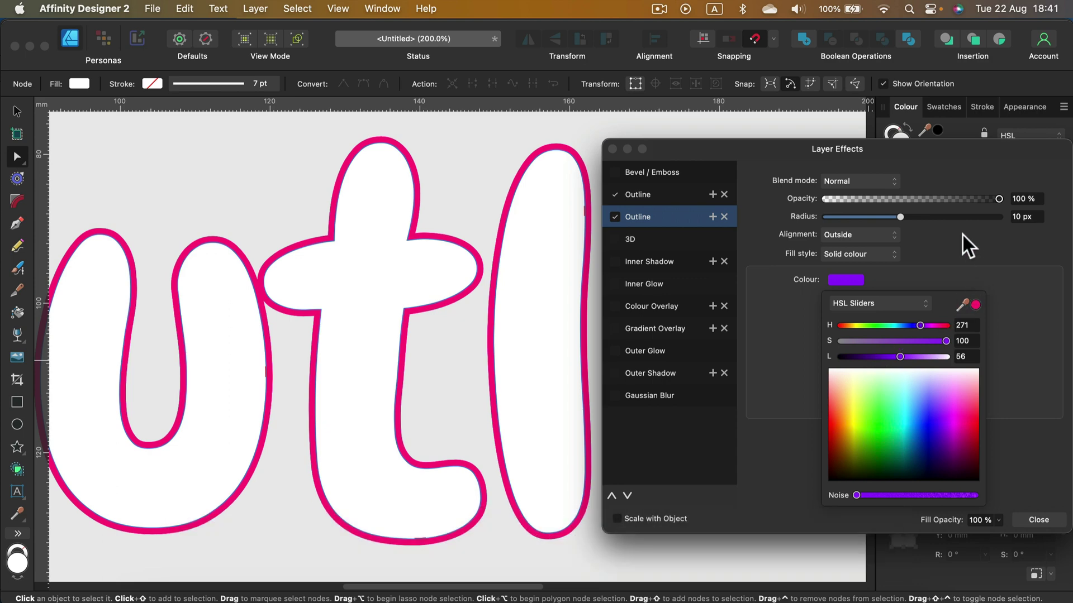
pyautogui.click(963, 235)
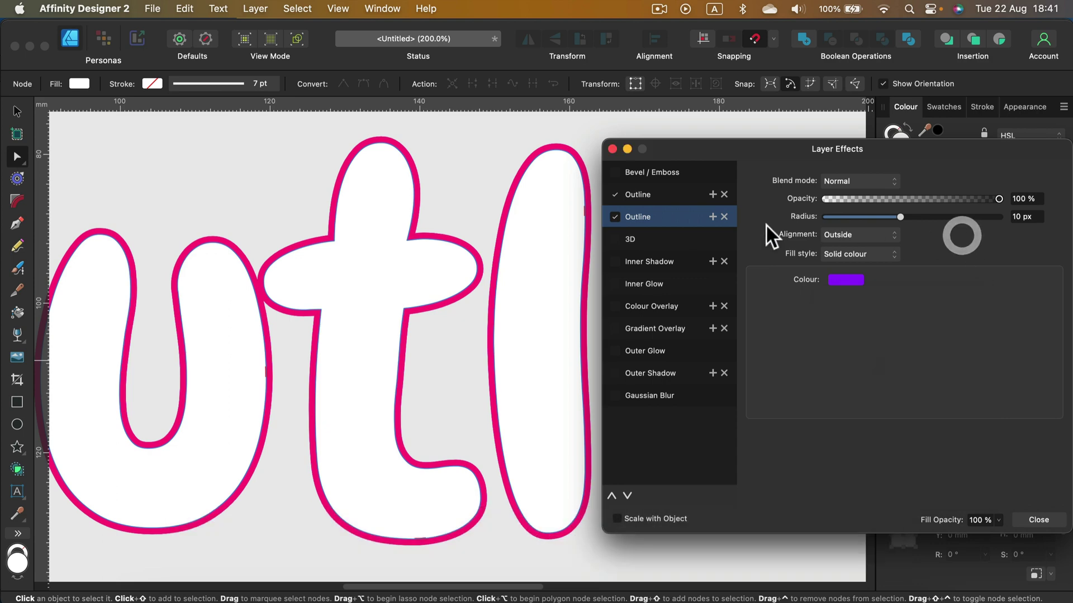
# Set the purple outline's radius to 20 px
pyautogui.click(652, 195)
pyautogui.click(682, 217)
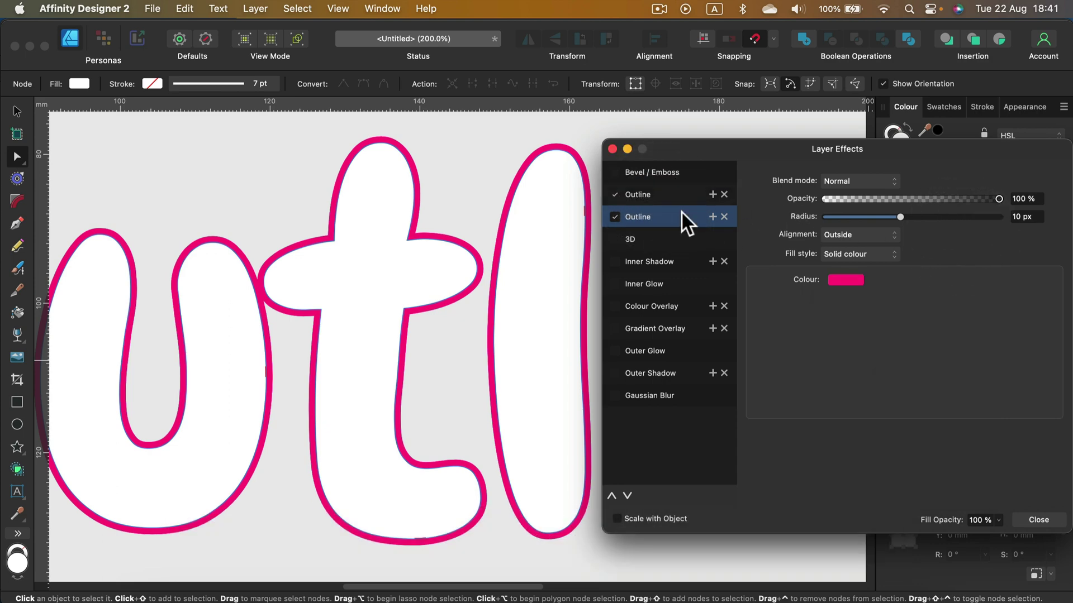
pyautogui.moveTo(1040, 218); pyautogui.dragTo(944, 216)
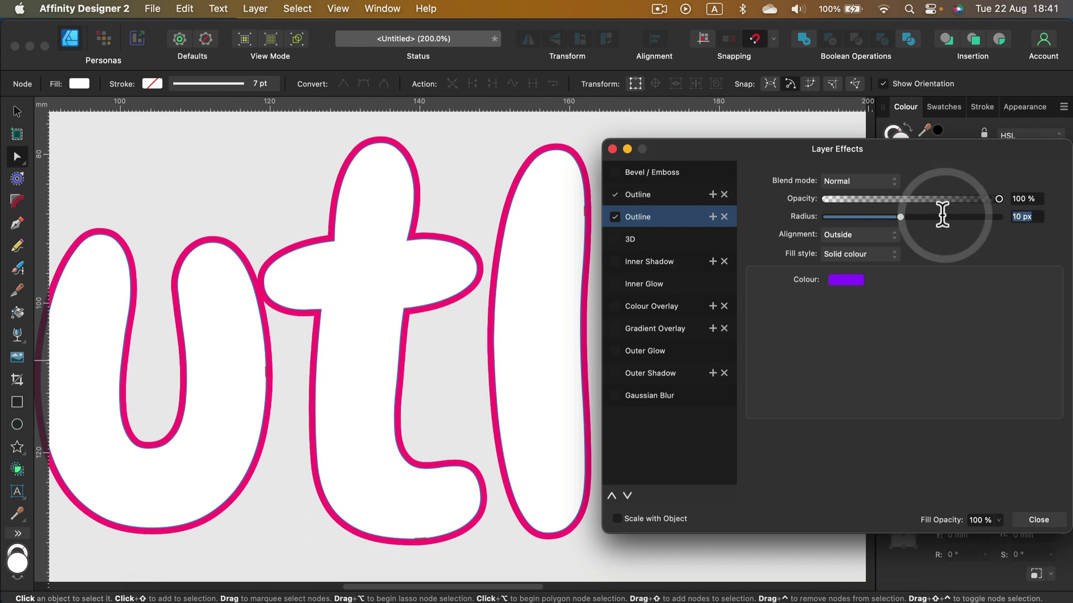
pyautogui.write('20')
pyautogui.press('Return')
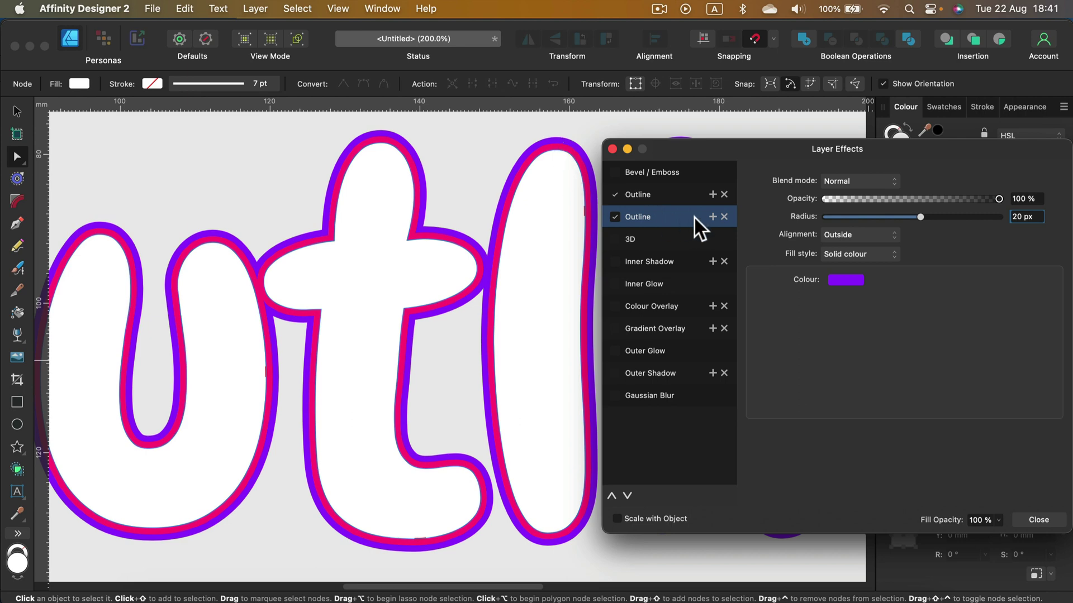
# Duplicate the purple outline and give the third copy a 30 px radius
pyautogui.click(712, 216)
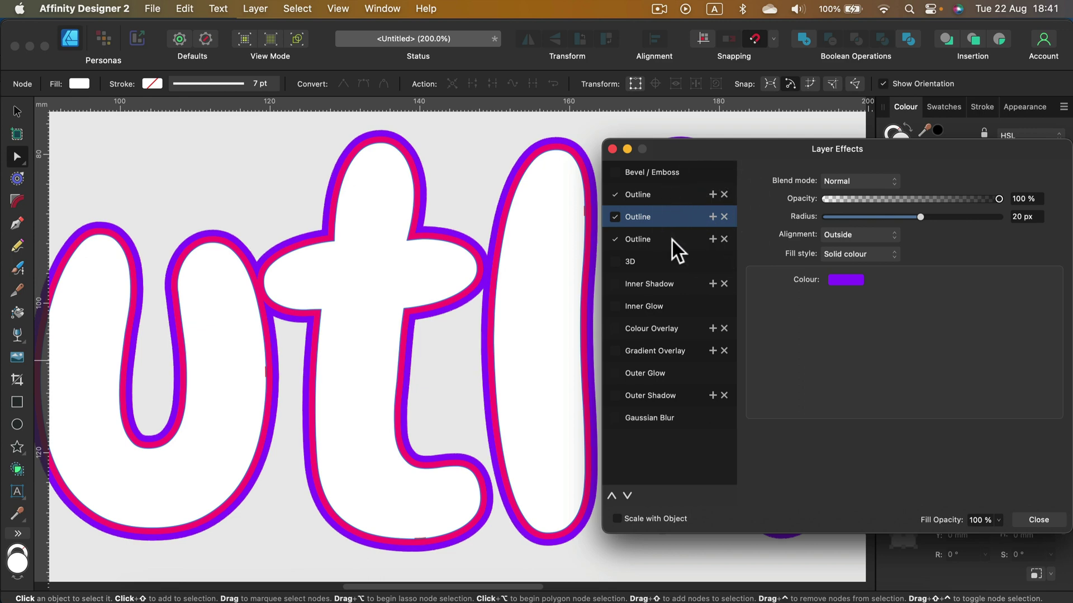
pyautogui.click(672, 240)
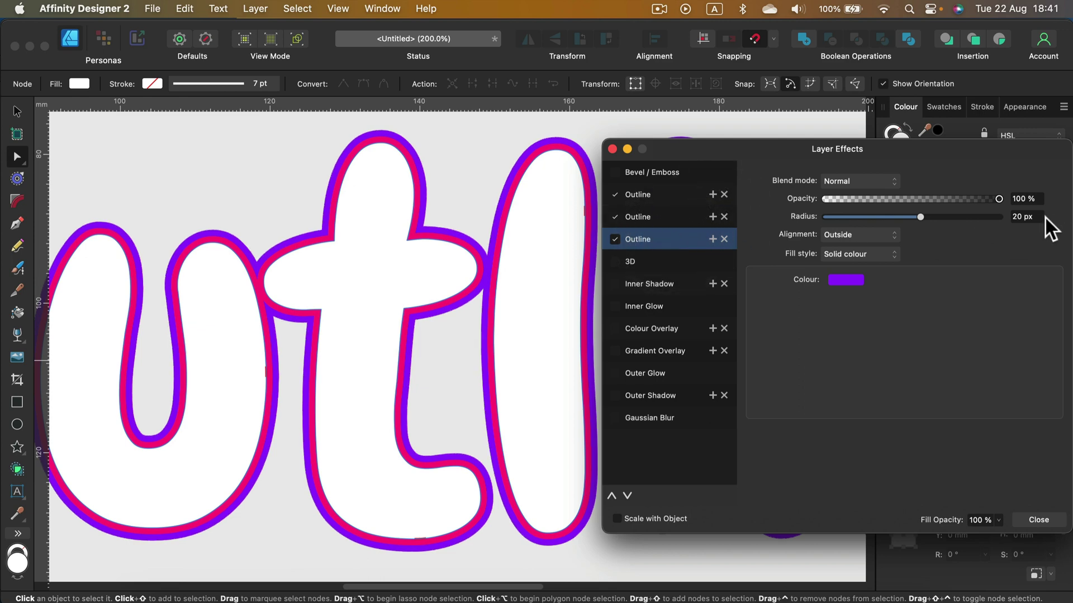
pyautogui.click(1025, 217)
pyautogui.write('30')
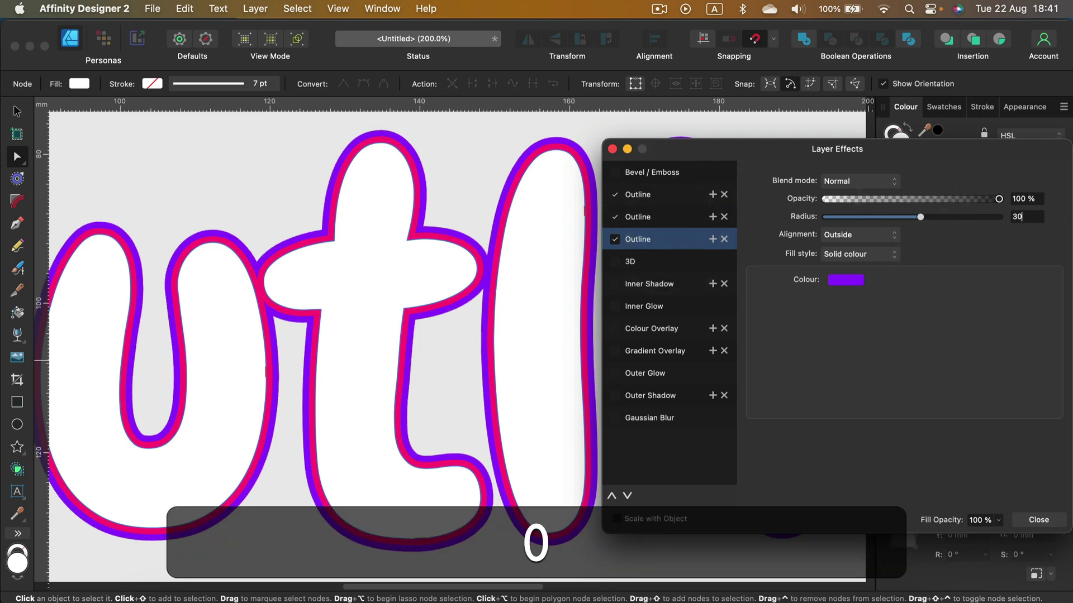
pyautogui.press('Return')
# Colour the third outline cyan (hue 176)
pyautogui.click(859, 279)
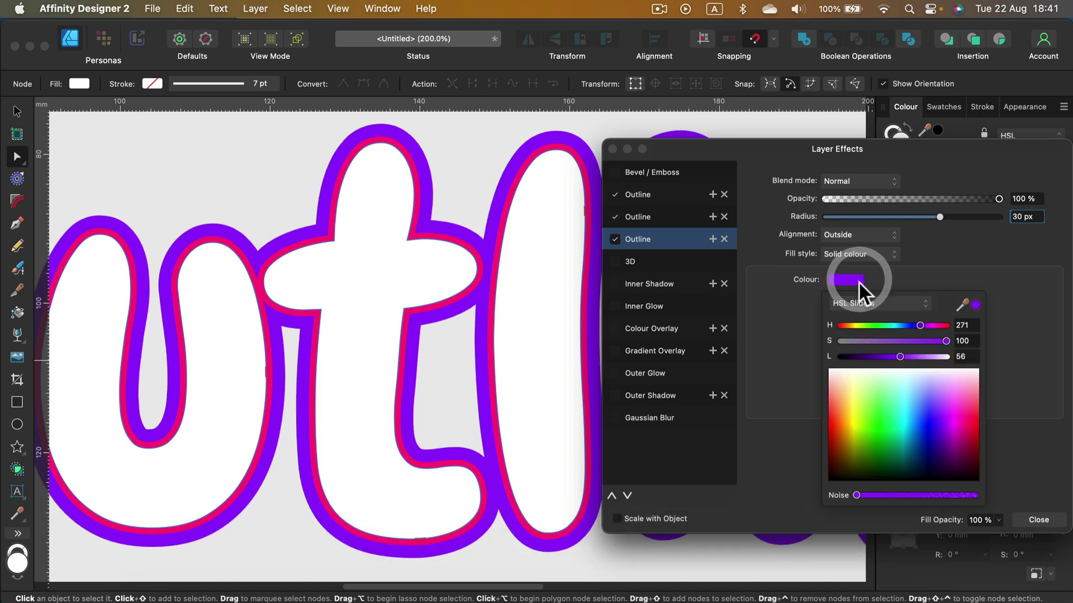
pyautogui.click(892, 325)
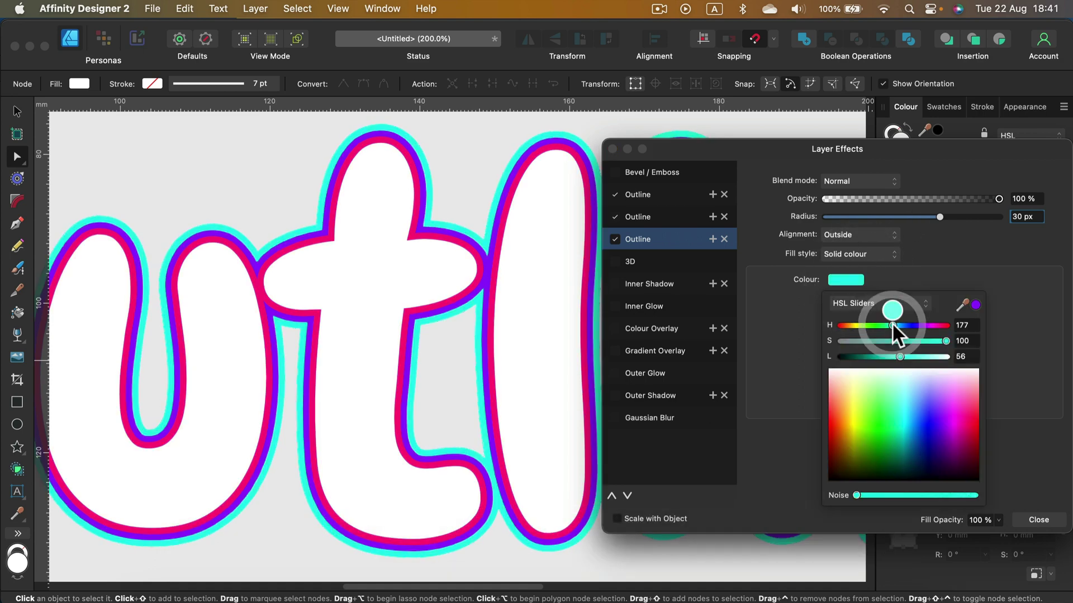
pyautogui.moveTo(892, 326); pyautogui.dragTo(891, 326)
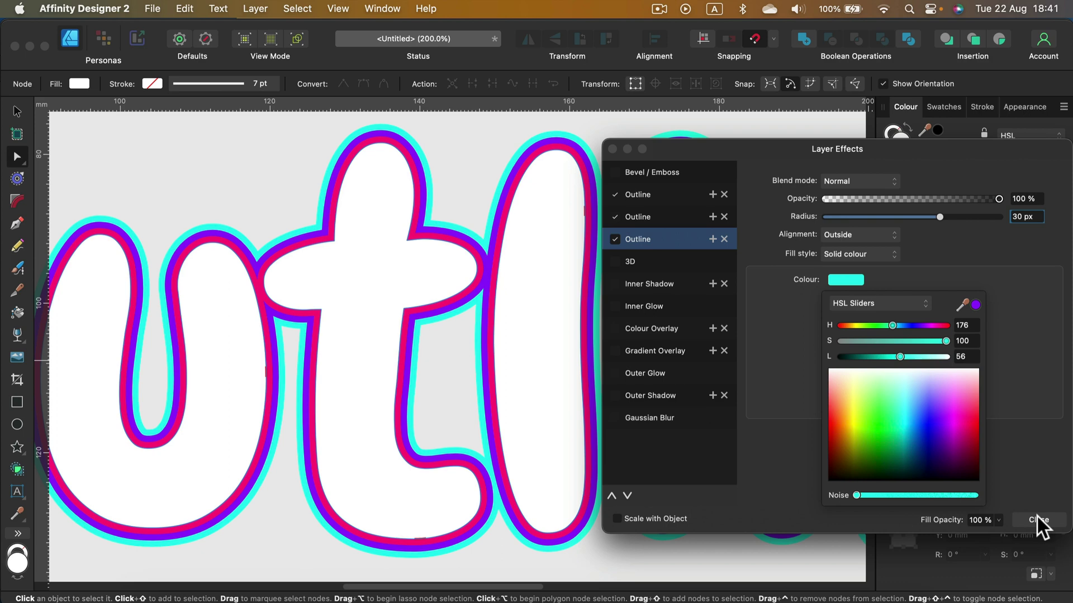
pyautogui.click(713, 239)
pyautogui.click(712, 239)
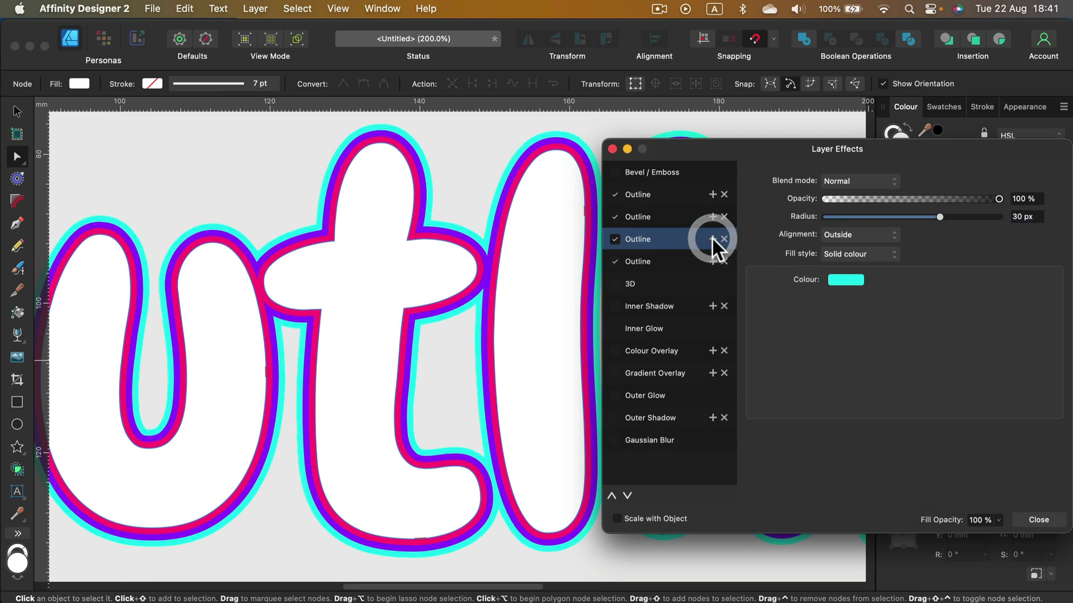
# Make the fourth, outermost outline 40 px and green (hue 112), then close Layer Effects
pyautogui.click(671, 262)
pyautogui.click(940, 214)
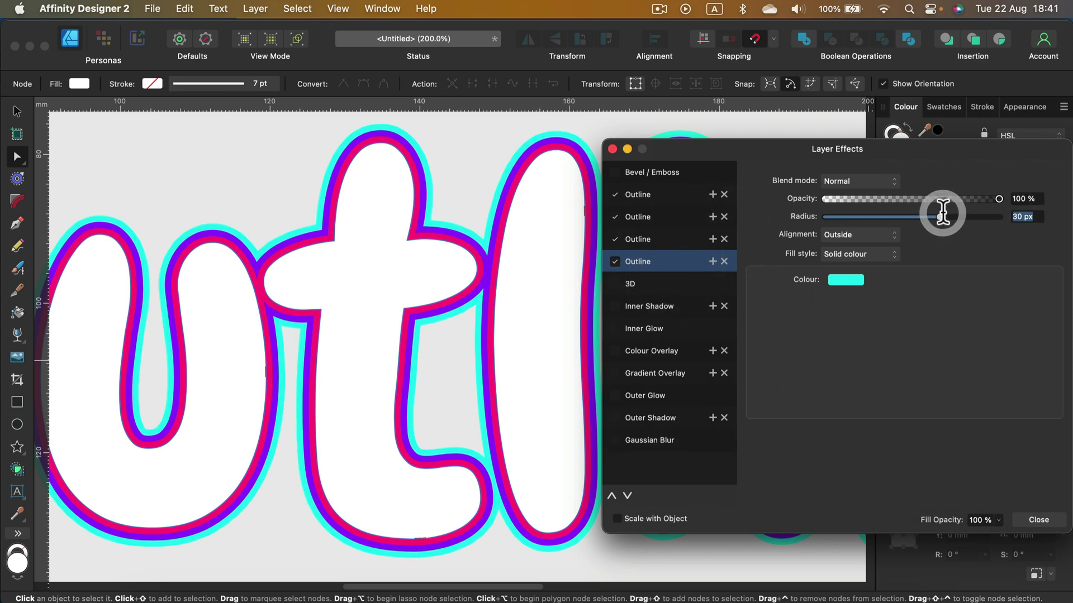
pyautogui.write('40')
pyautogui.press('Return')
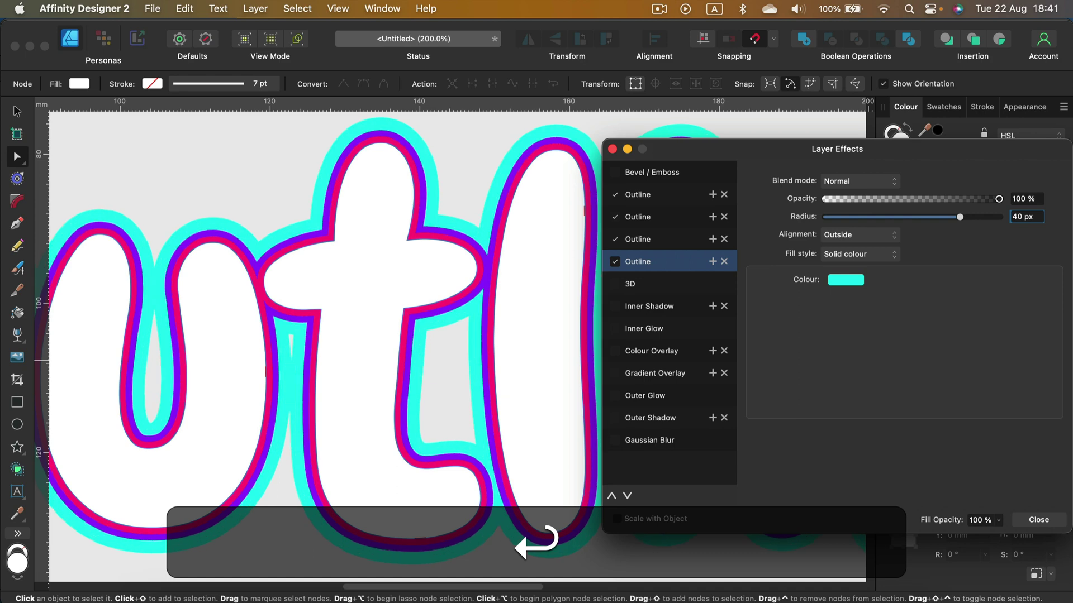
pyautogui.click(855, 279)
pyautogui.moveTo(868, 326); pyautogui.dragTo(874, 326)
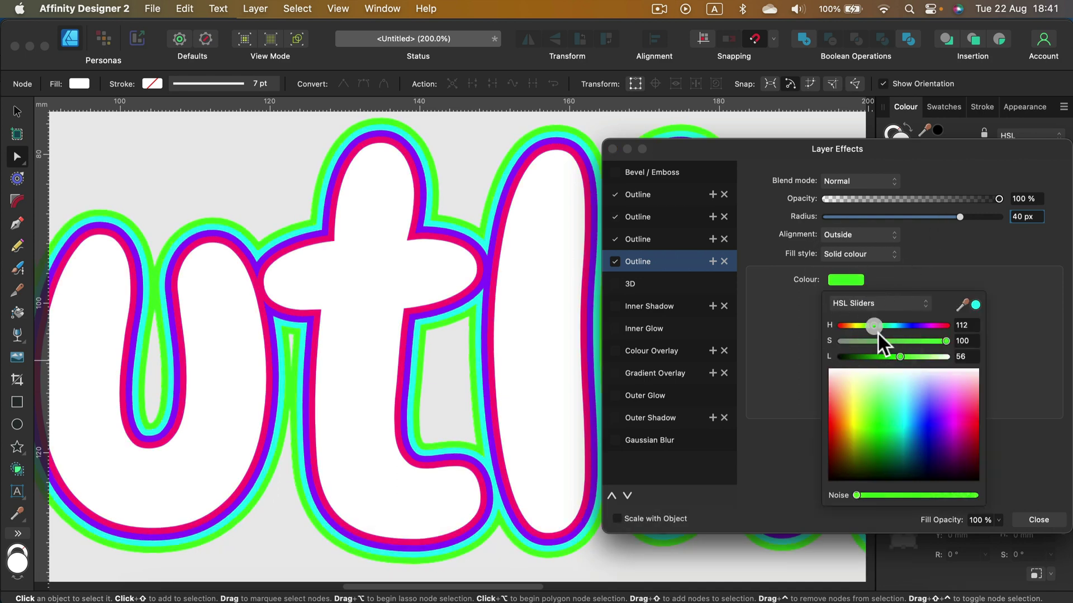
pyautogui.click(1038, 519)
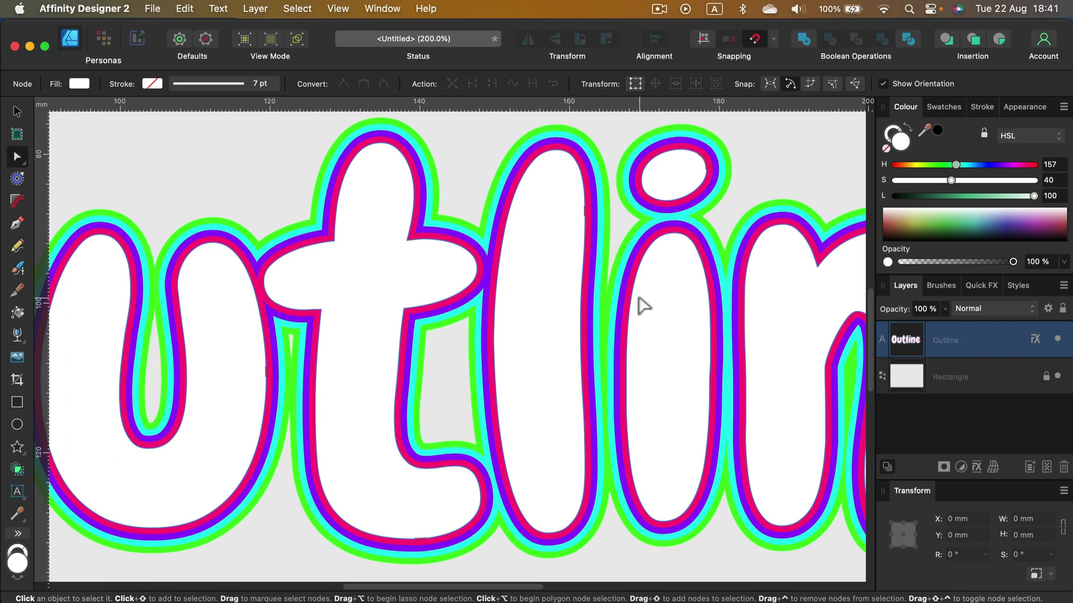
# Replace the word 'Outline' with 'Mark' and drag the text higher on the page
pyautogui.press('super+minus')
pyautogui.press('super+minus')
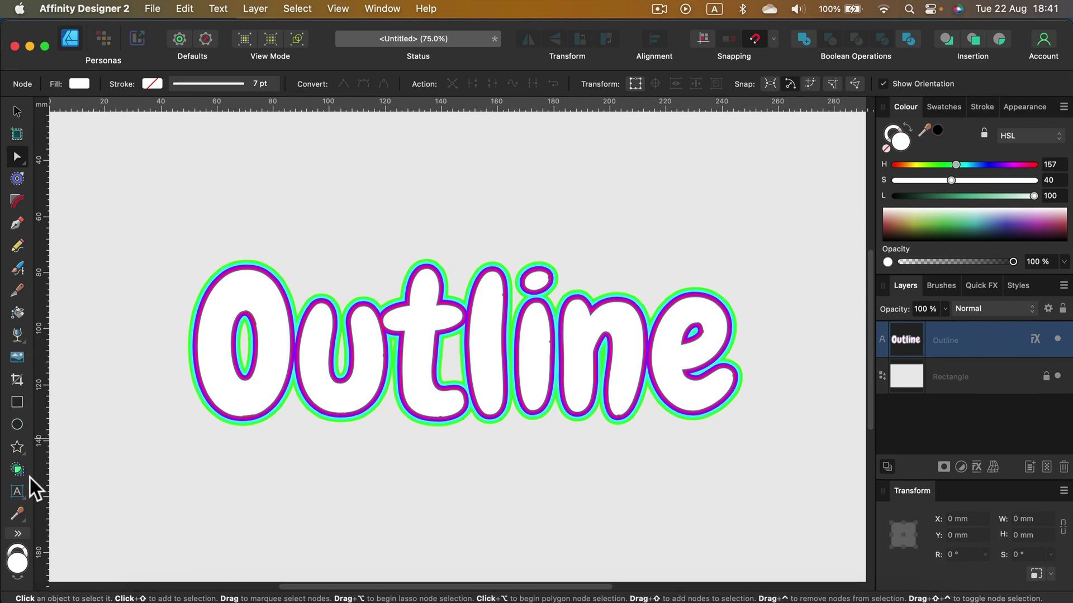
pyautogui.click(17, 491)
pyautogui.moveTo(211, 337); pyautogui.dragTo(809, 335)
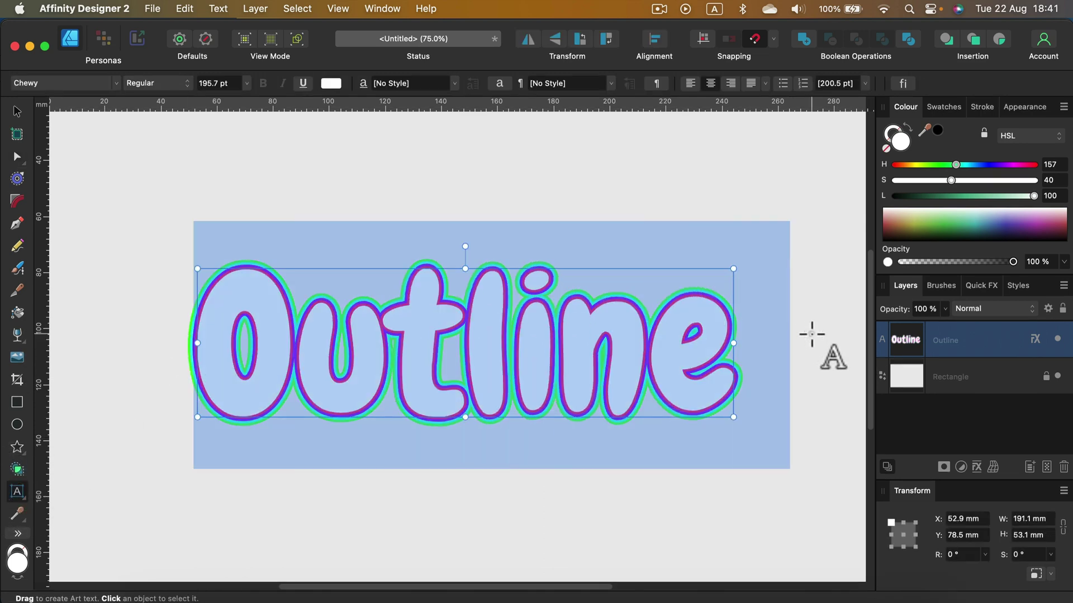
pyautogui.write('Mark')
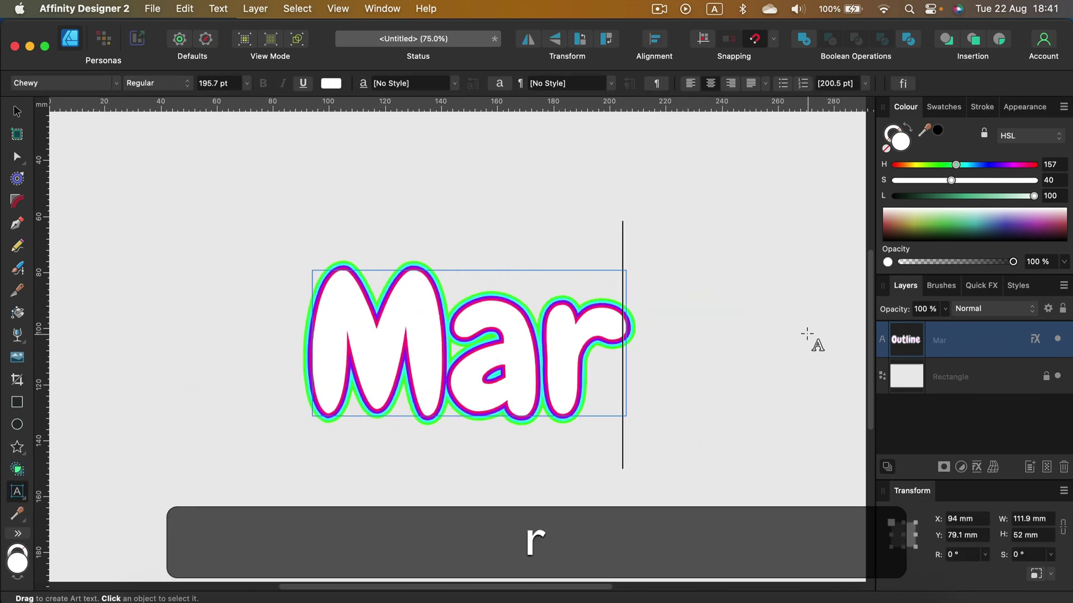
pyautogui.click(17, 111)
pyautogui.moveTo(520, 366); pyautogui.dragTo(515, 255)
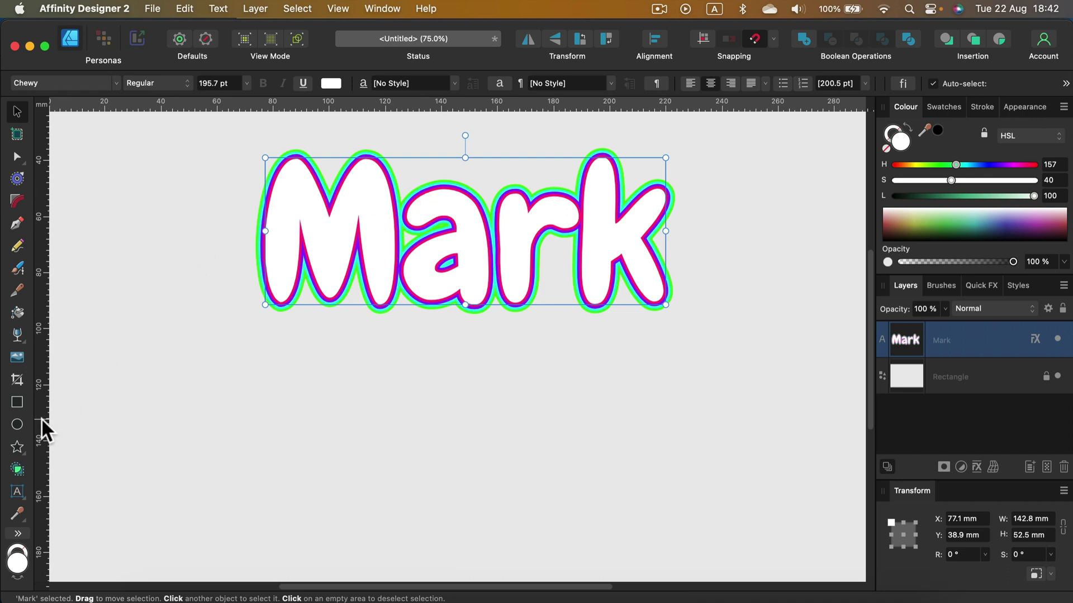
# Draw a five-point star below 'Mark', fill it white (Lightness 100), and nudge it up-left
pyautogui.click(17, 447)
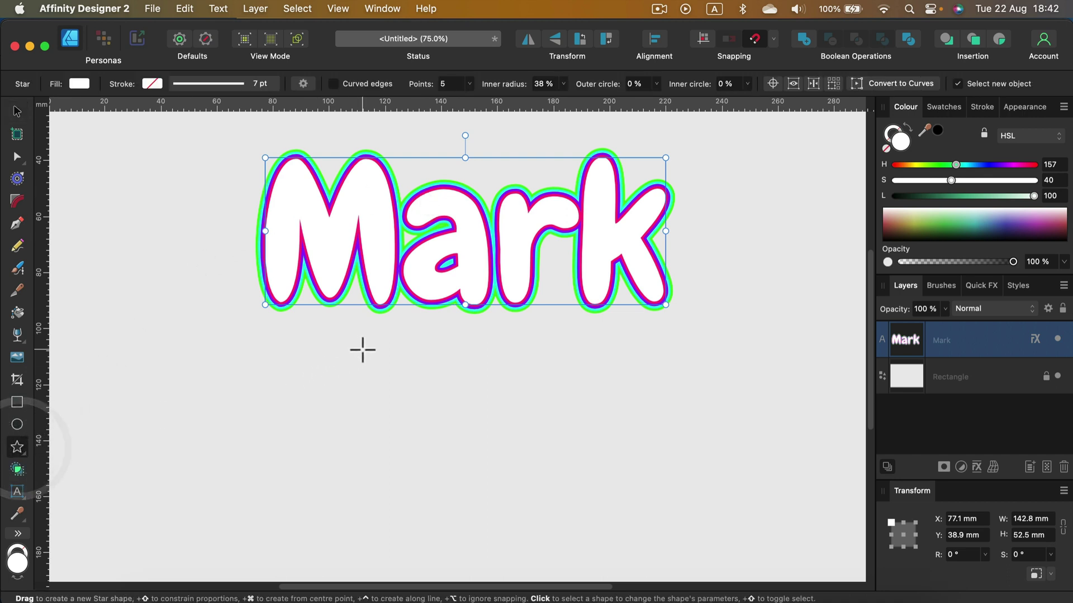
pyautogui.moveTo(391, 359); pyautogui.dragTo(580, 507)
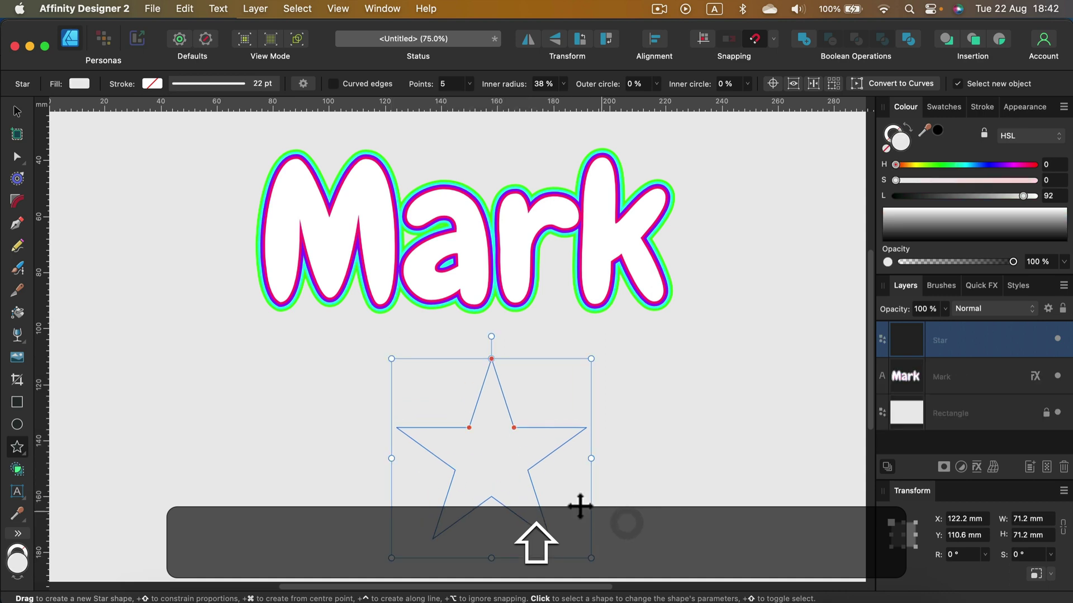
pyautogui.moveTo(1023, 195); pyautogui.dragTo(1060, 203)
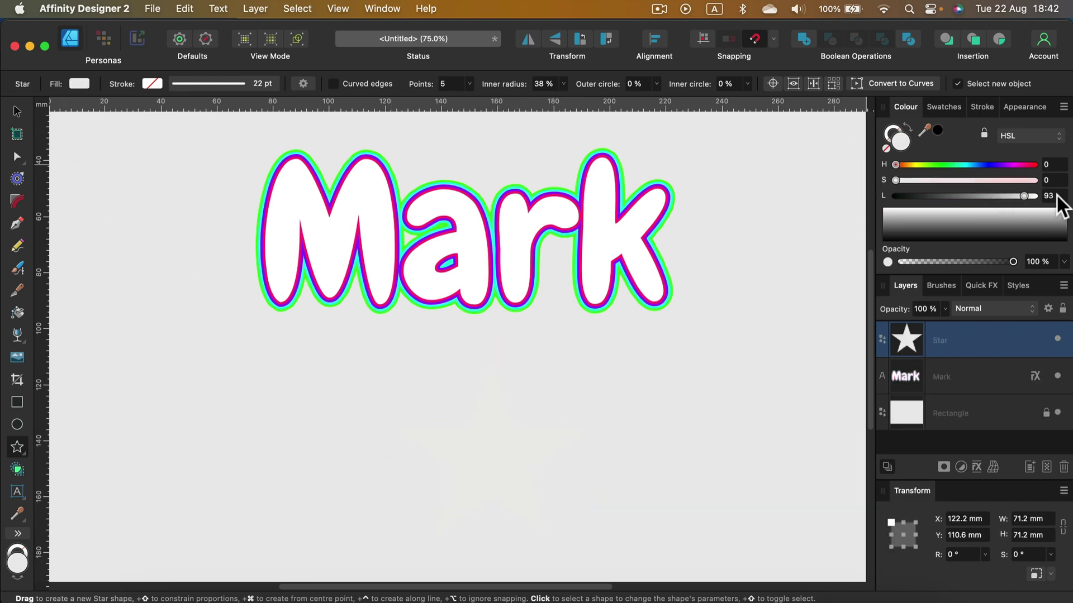
pyautogui.press('v')
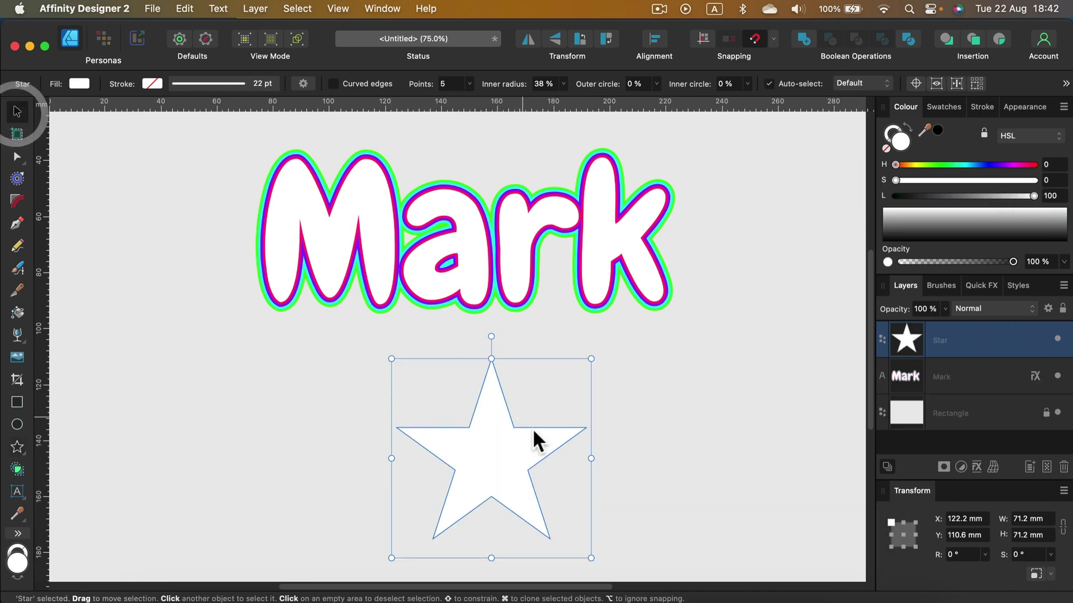
pyautogui.moveTo(538, 462); pyautogui.dragTo(510, 437)
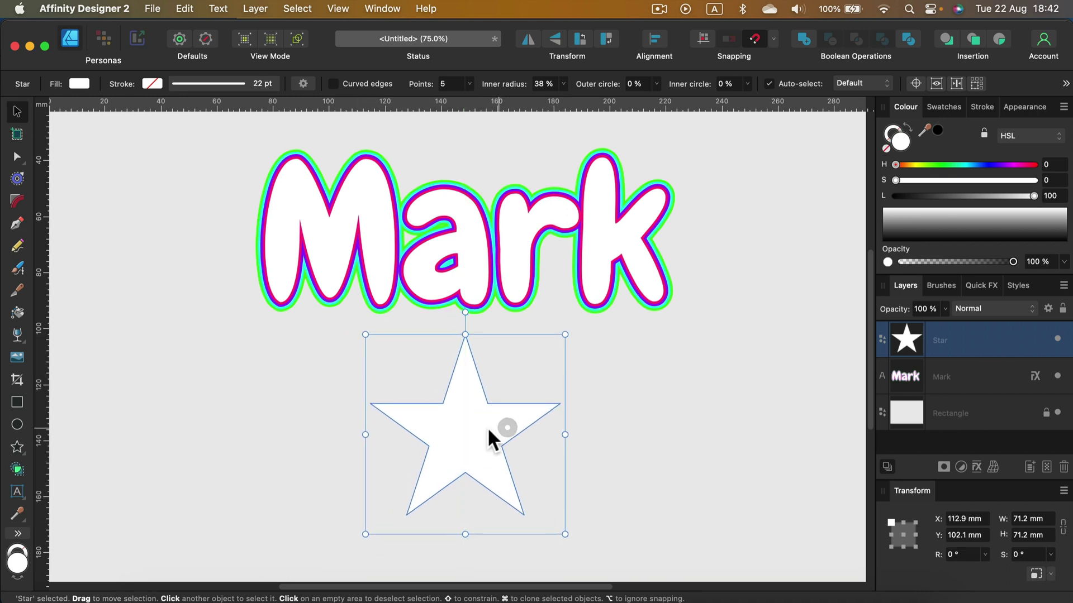
# Copy Mark's stacked outline style onto the star with the Style Picker Tool
pyautogui.click(25, 516)
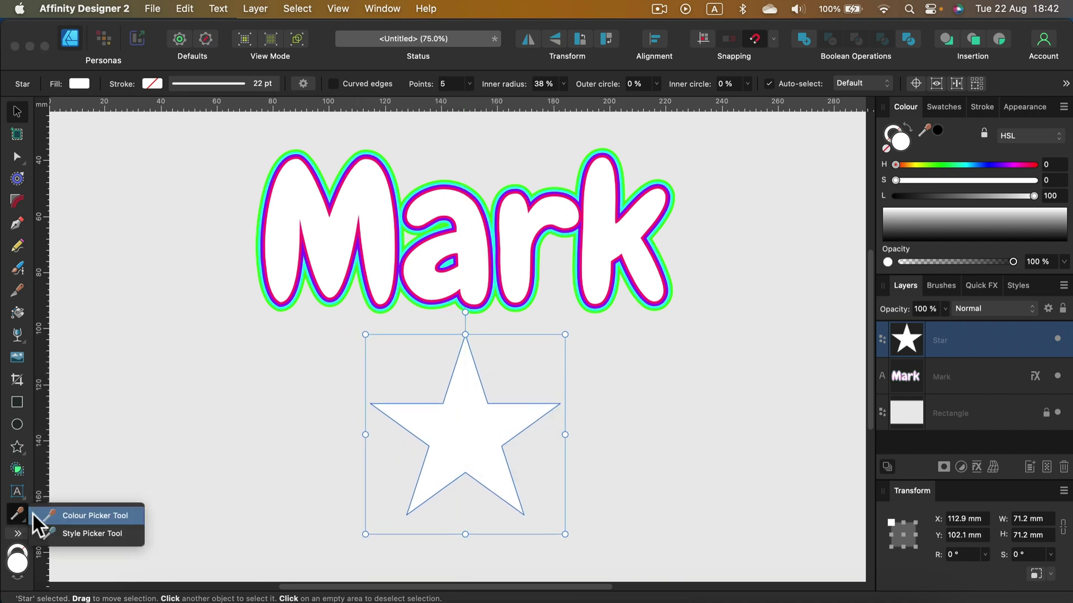
pyautogui.click(78, 534)
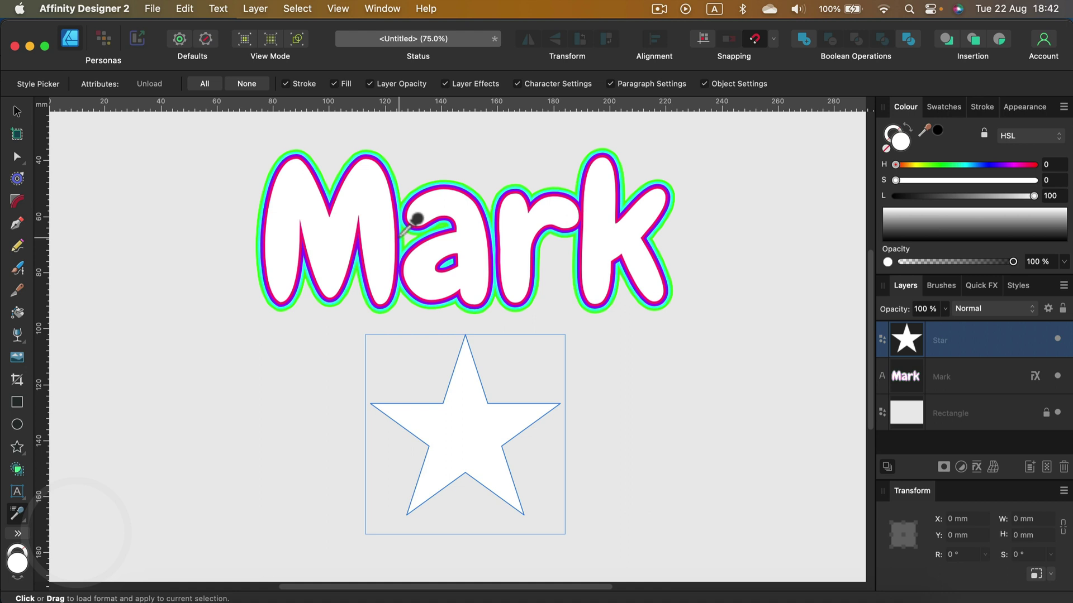
pyautogui.click(384, 238)
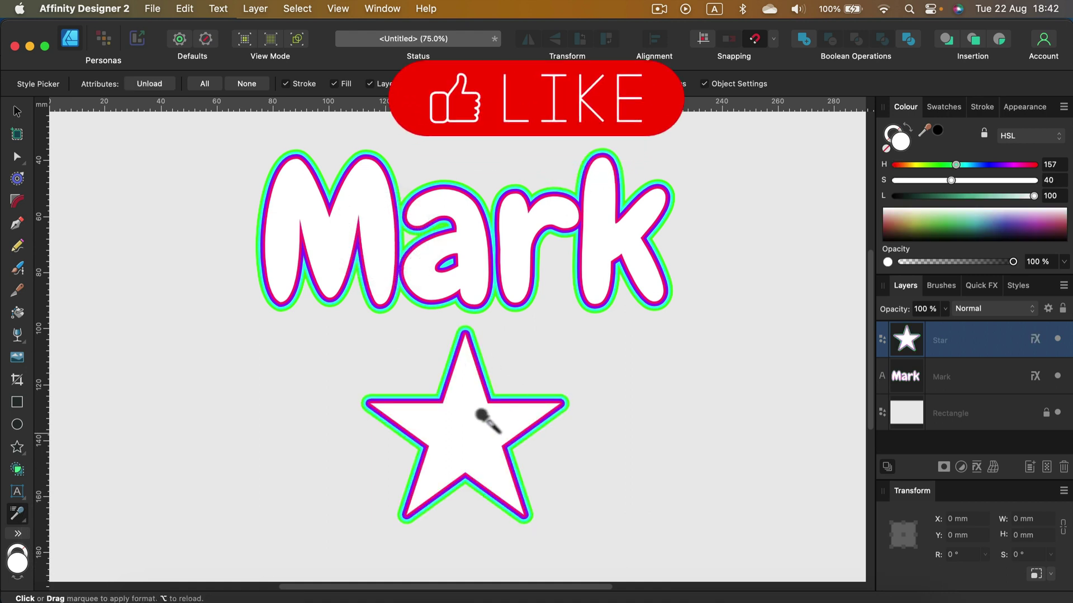
# Shrink the star to about 43 mm, tilt it -30°, and place it at Mark's upper right
pyautogui.click(17, 112)
pyautogui.press('shift')
pyautogui.moveTo(565, 335); pyautogui.dragTo(481, 394)
pyautogui.moveTo(443, 454); pyautogui.dragTo(695, 159)
# Move Mark and the star down together toward the middle of the page
pyautogui.scroll(5, 730, 199)
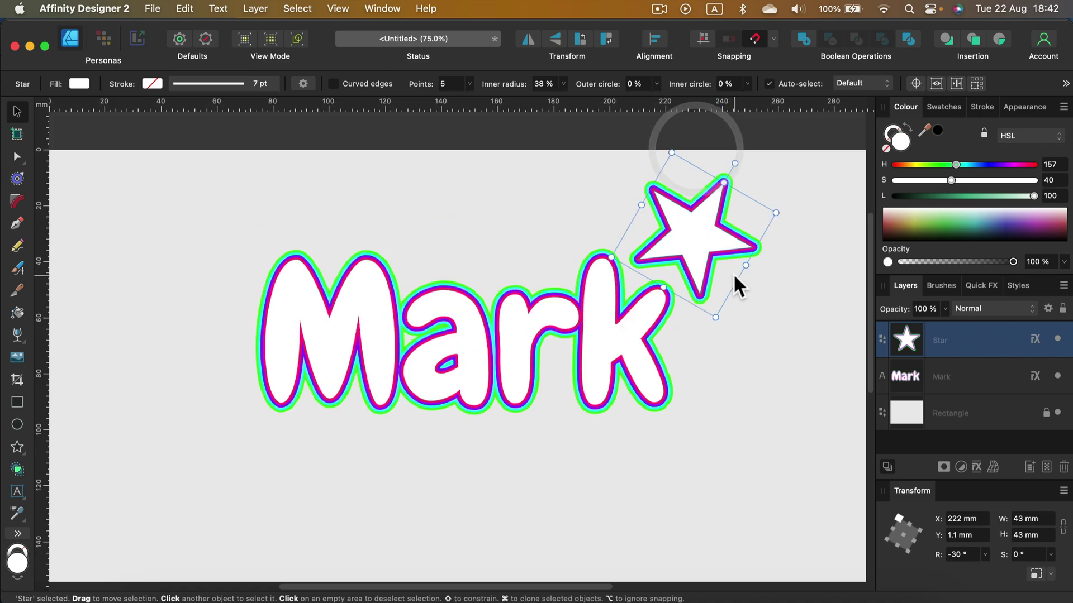
pyautogui.scroll(-5, 642, 419)
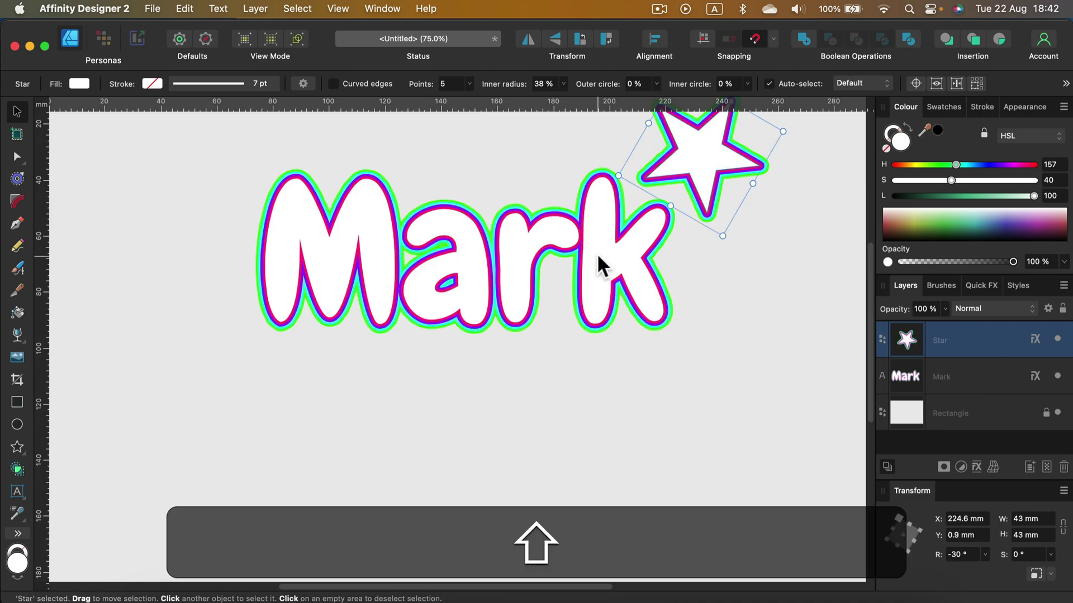
pyautogui.keyDown('shift'); pyautogui.click(628, 256); pyautogui.keyUp('shift')
pyautogui.moveTo(628, 256); pyautogui.dragTo(613, 379)
pyautogui.click(507, 177)
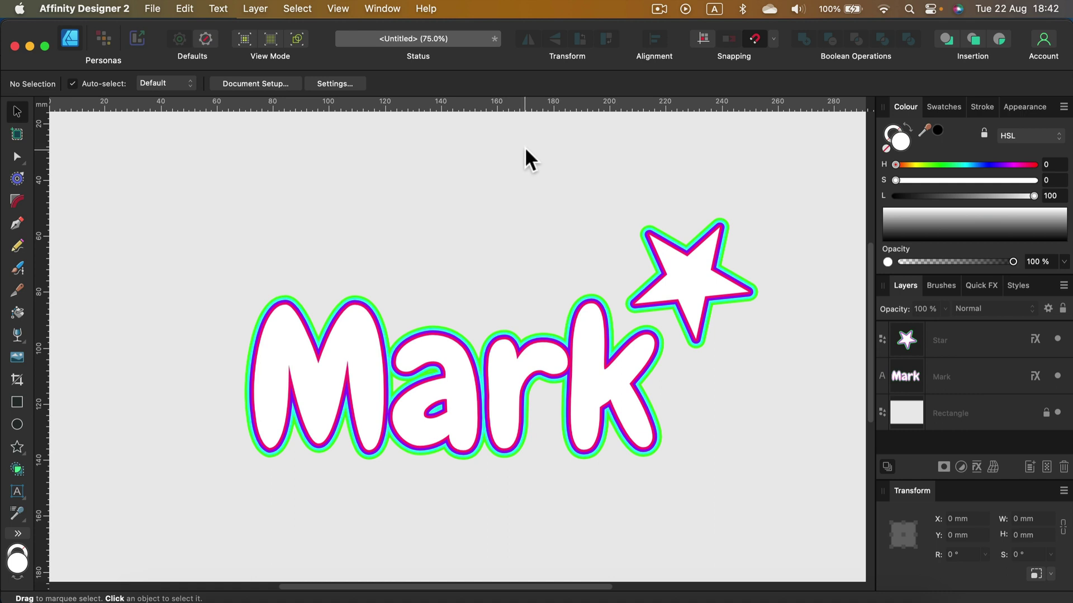
# Nudge the star slightly left, closer to the k of 'Mark'
pyautogui.click(699, 274)
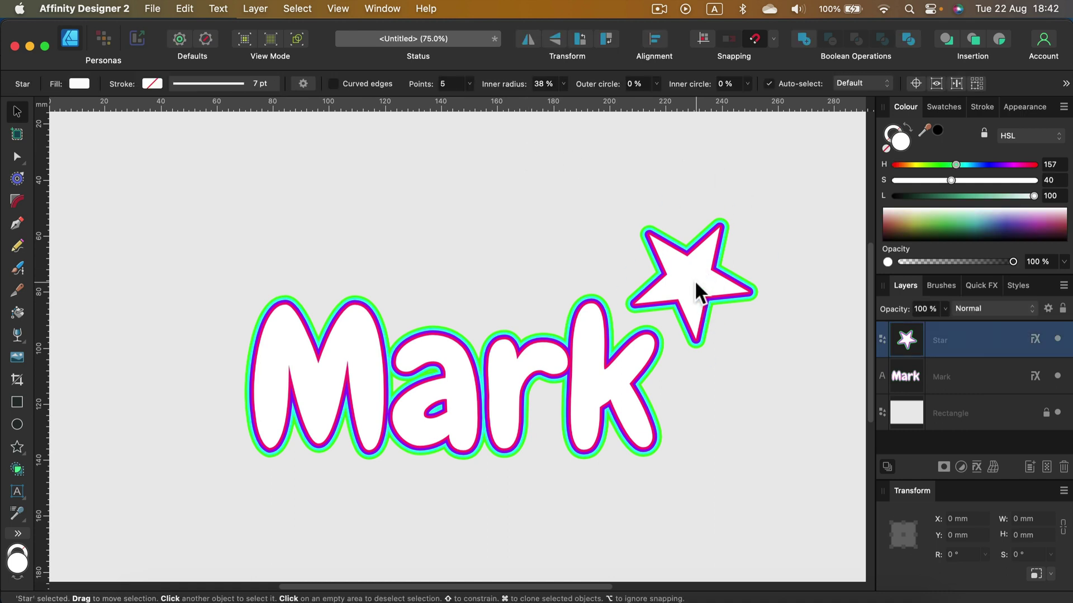
pyautogui.moveTo(696, 288); pyautogui.dragTo(691, 288)
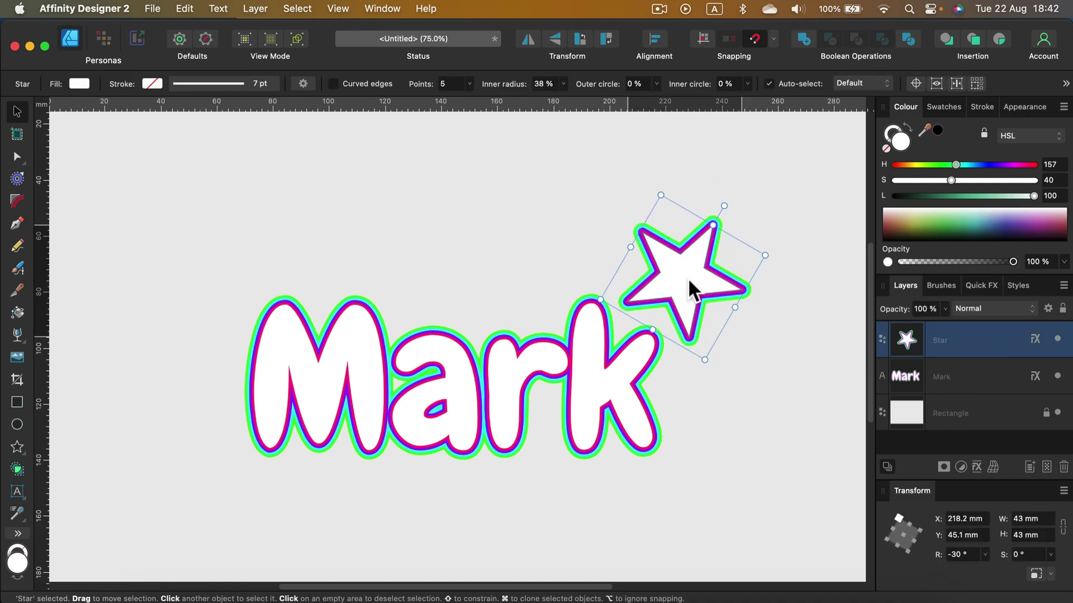
pyautogui.click(524, 232)
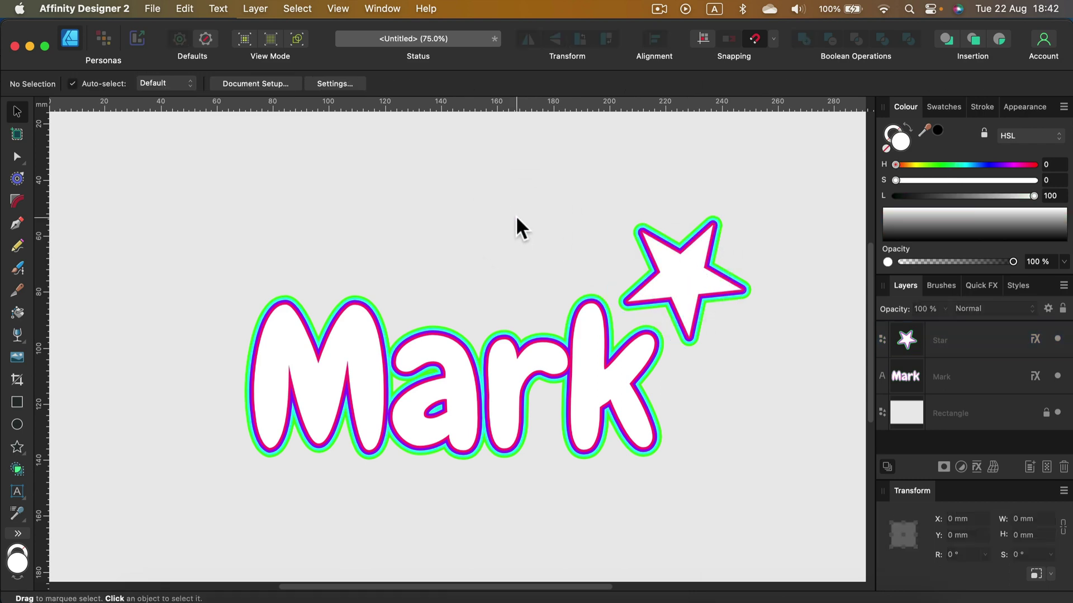